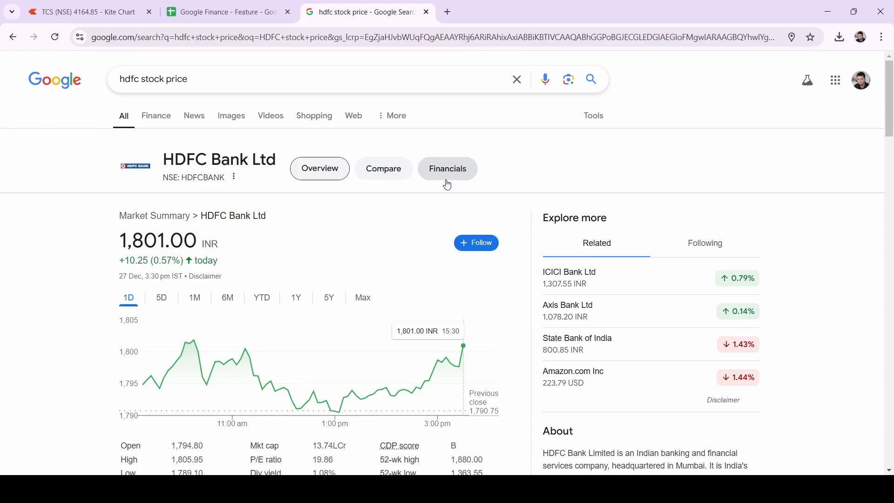
- Open the Google Finance page for HDFC Bank Ltd from the stock price search results, alongside the Google Finance - Feature spreadsheet
left_click(162, 125)
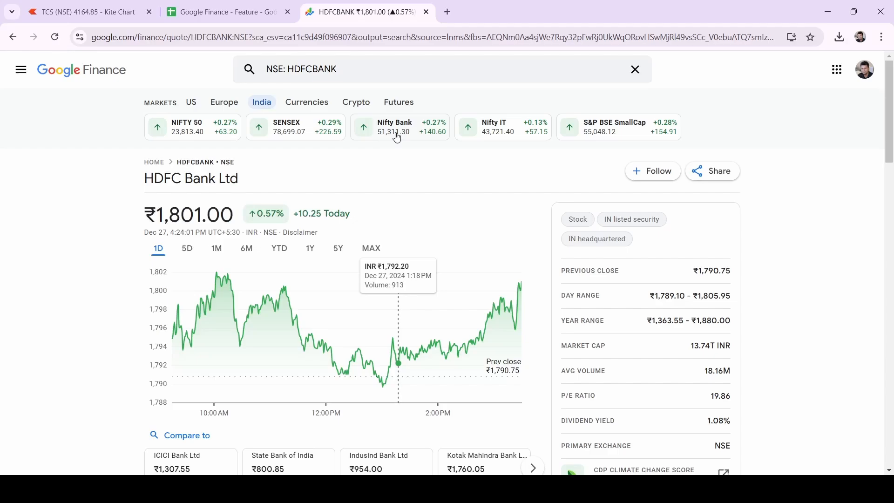
left_click(257, 10)
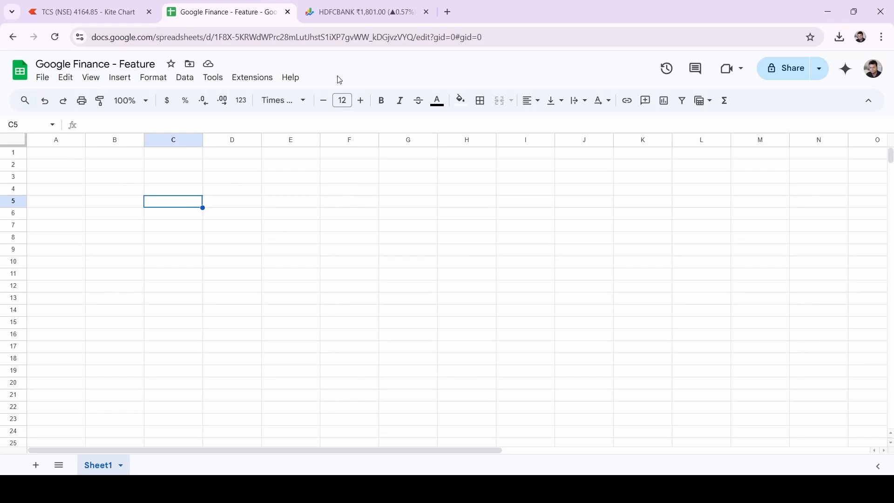
left_click(358, 12)
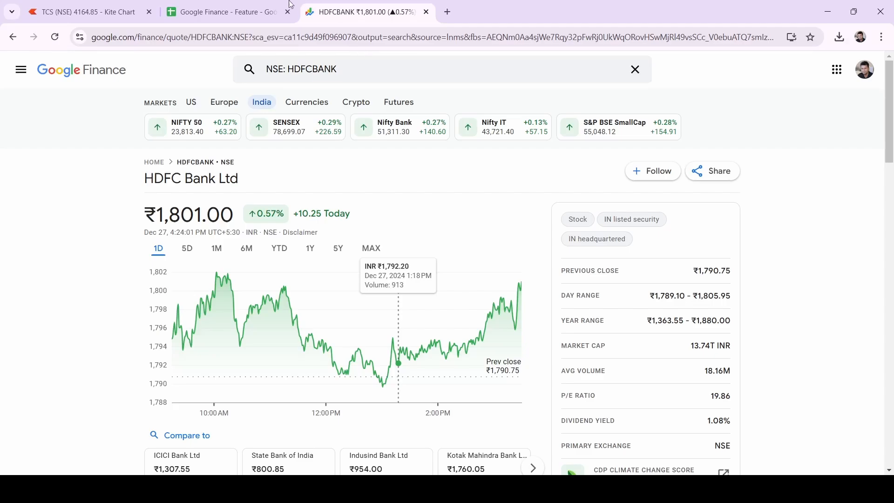
left_click(262, 5)
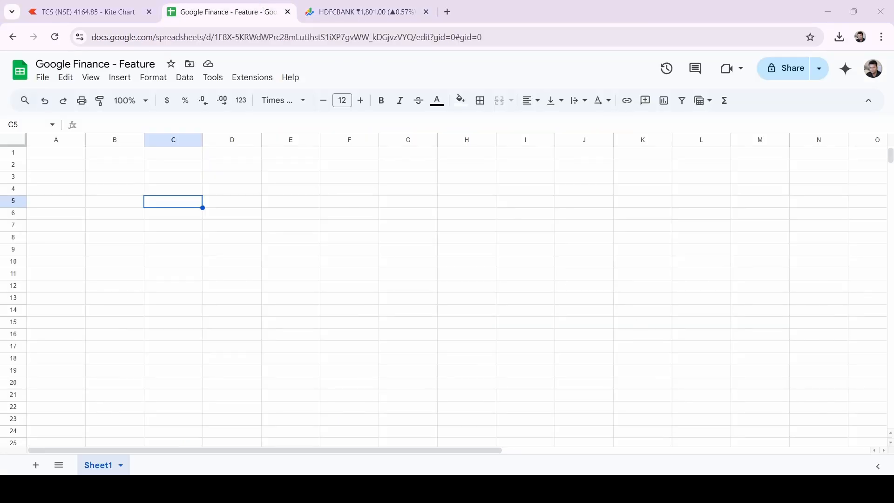
key("ctrl+Tab")
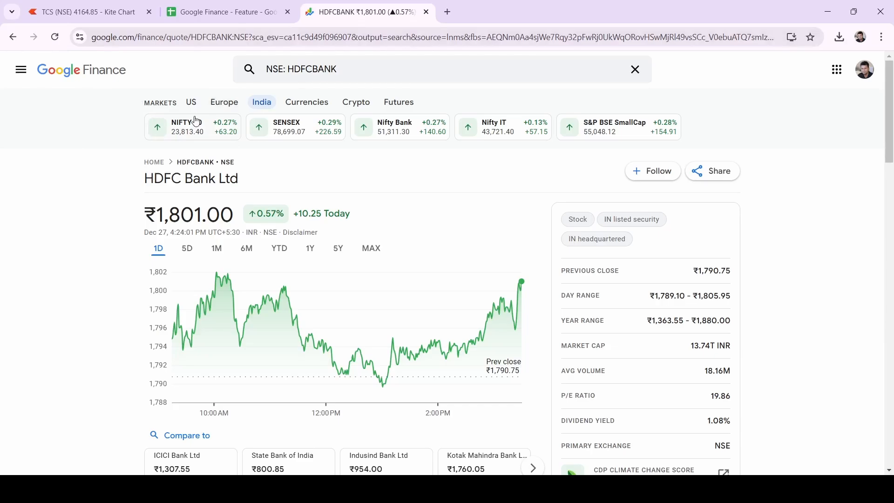
- Search Google Finance for HDFC, open the NSE quote of HDFC Bank Ltd and select its ticker code
left_click(265, 75)
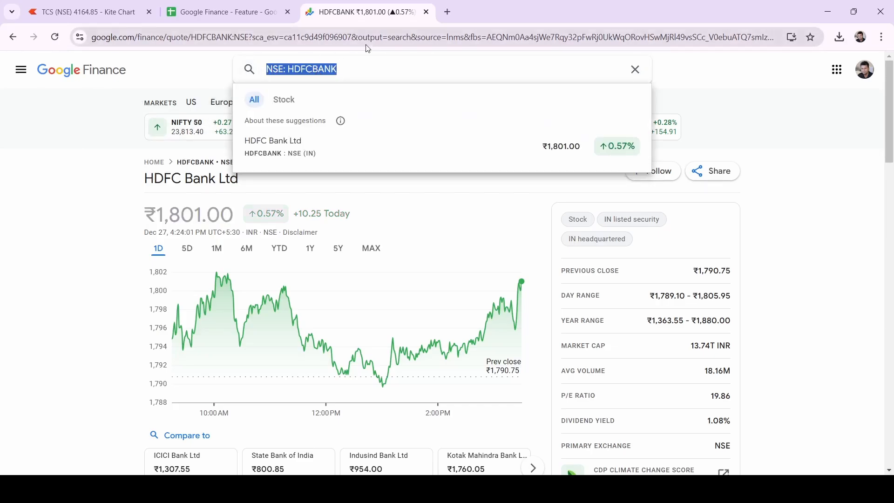
type("HDFC")
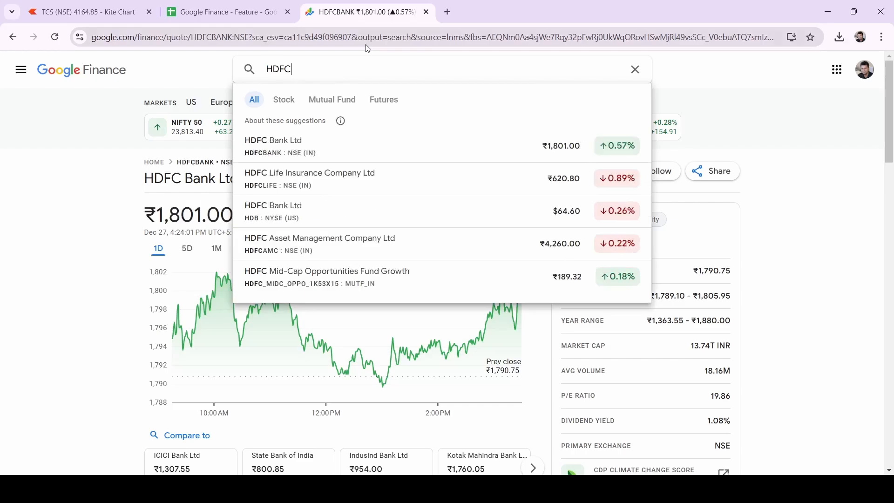
left_click(297, 141)
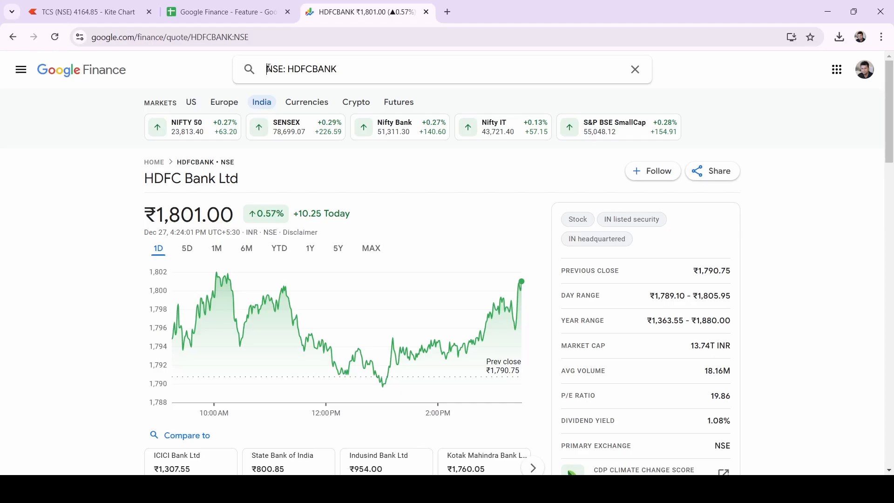
left_click_drag(269, 69, 338, 69)
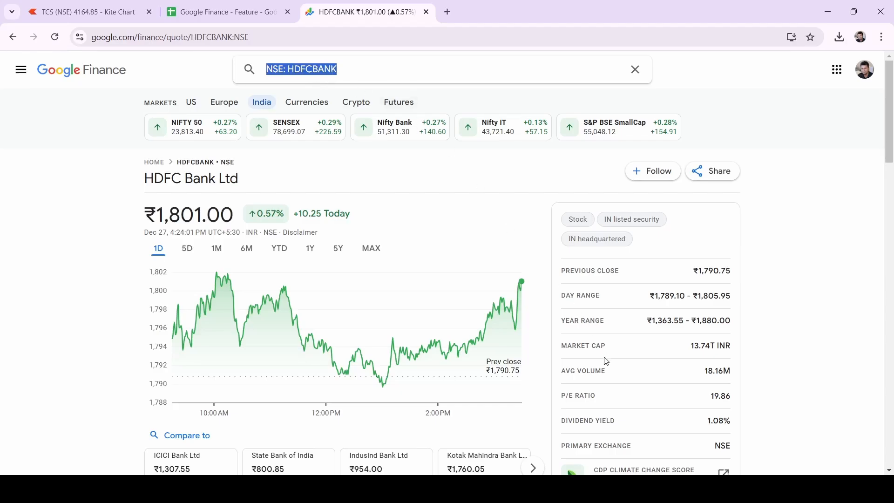
- Switch to the Google Finance - Feature spreadsheet and start a GOOGLEFINANCE formula in cell D6 for the stock name
left_click(598, 489)
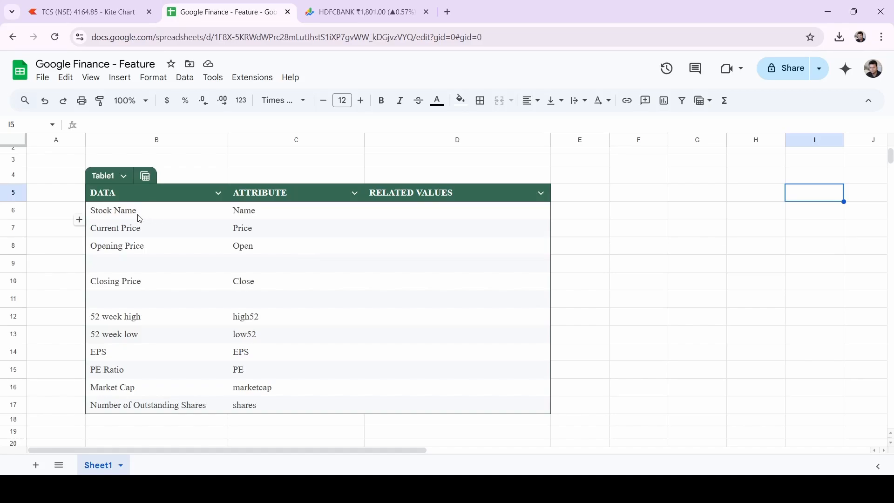
left_click(398, 213)
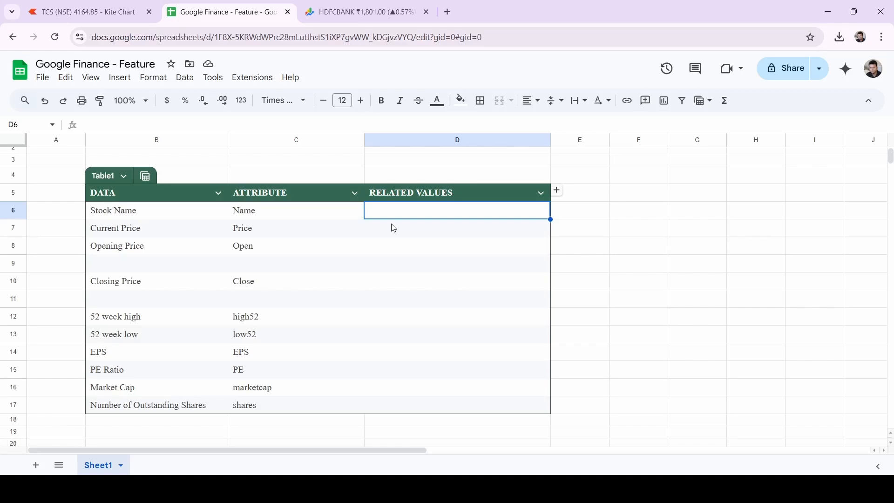
type("=")
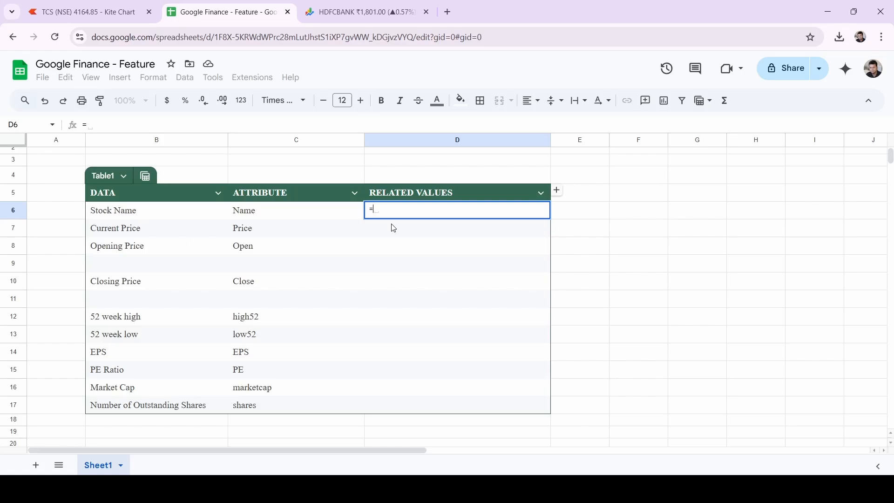
type("Goo")
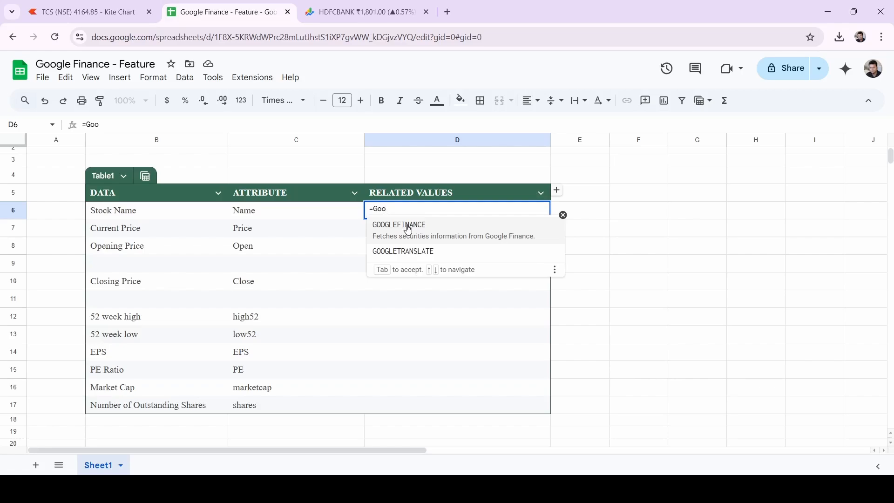
left_click(408, 230)
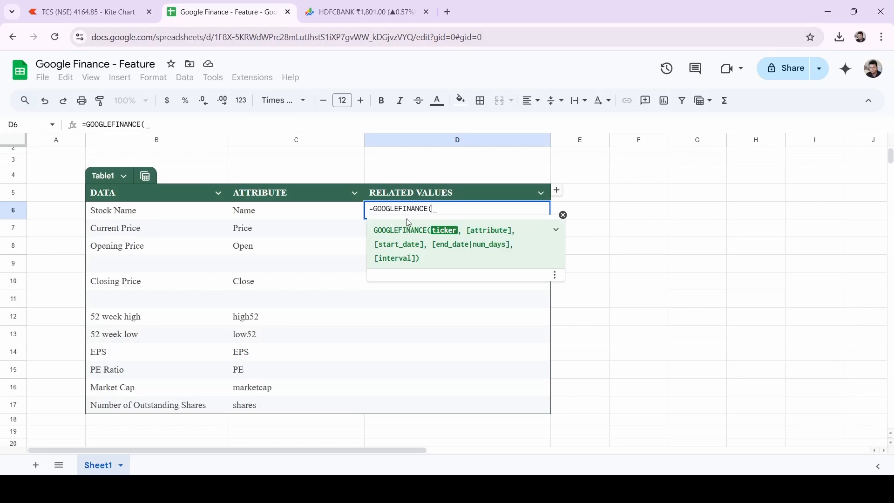
- Switch to Google Finance, search for TCS and view the NSE quote of Tata Consultancy Services Ltd
left_click(331, 11)
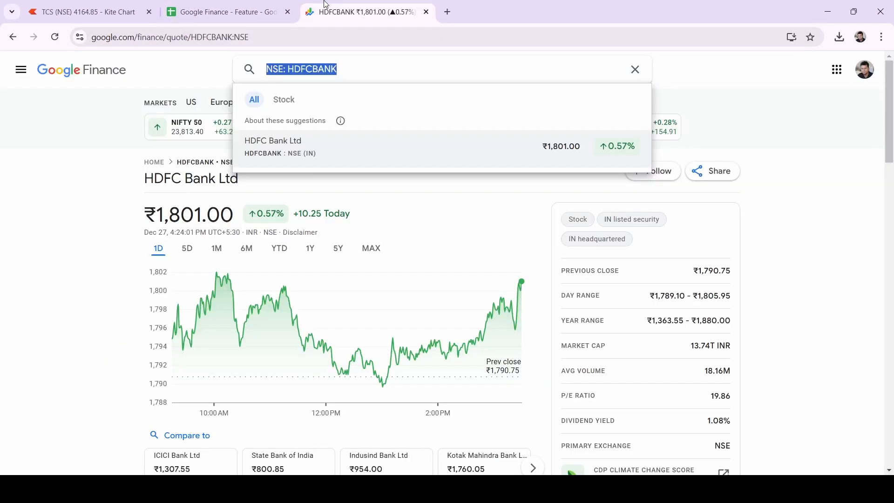
left_click(231, 6)
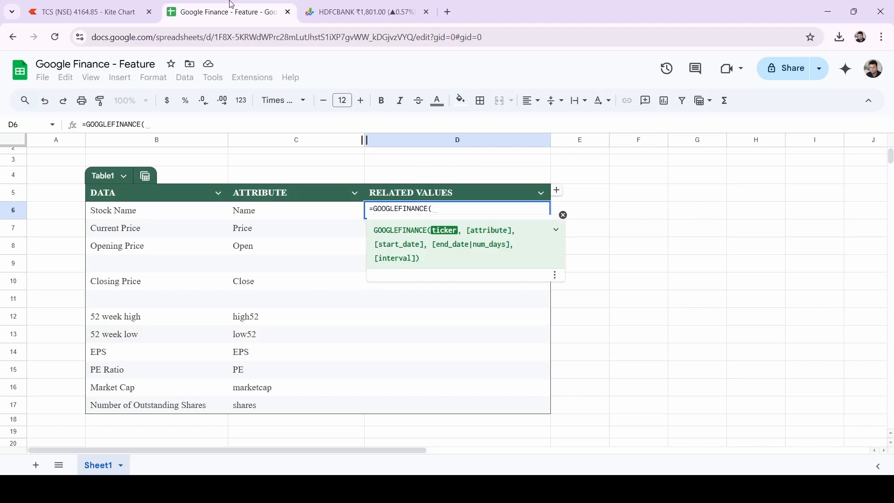
left_click(347, 11)
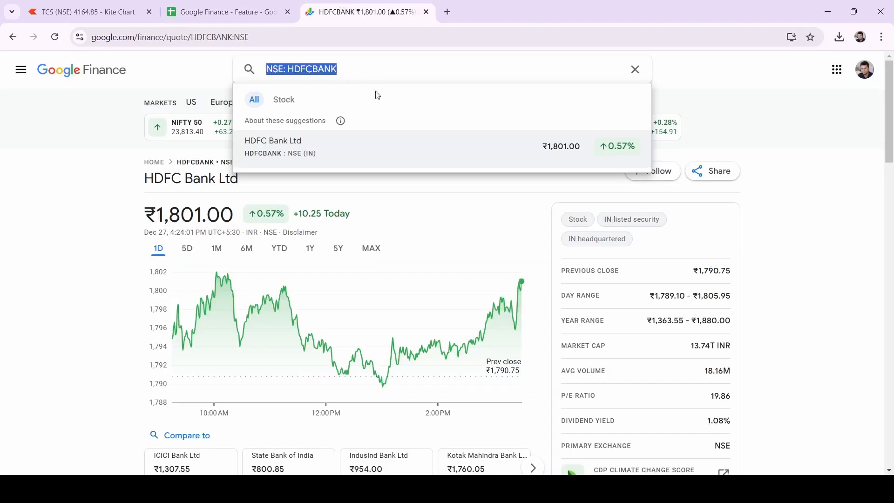
left_click(98, 176)
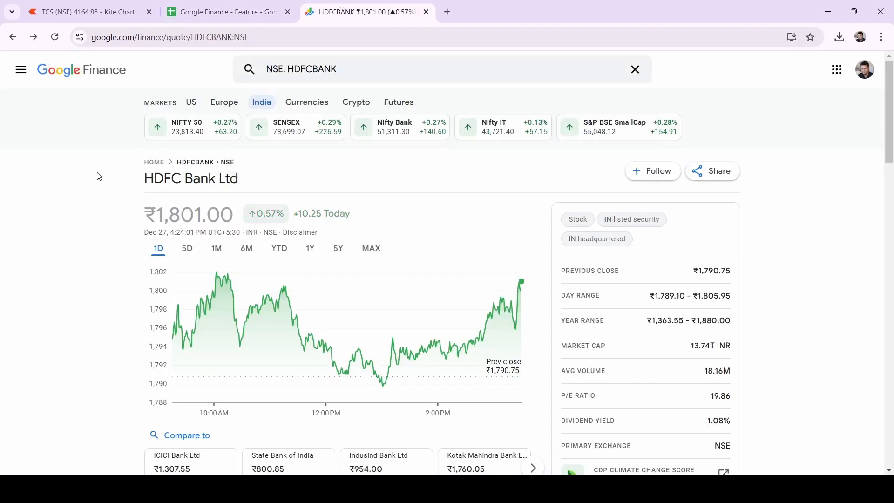
left_click(351, 70)
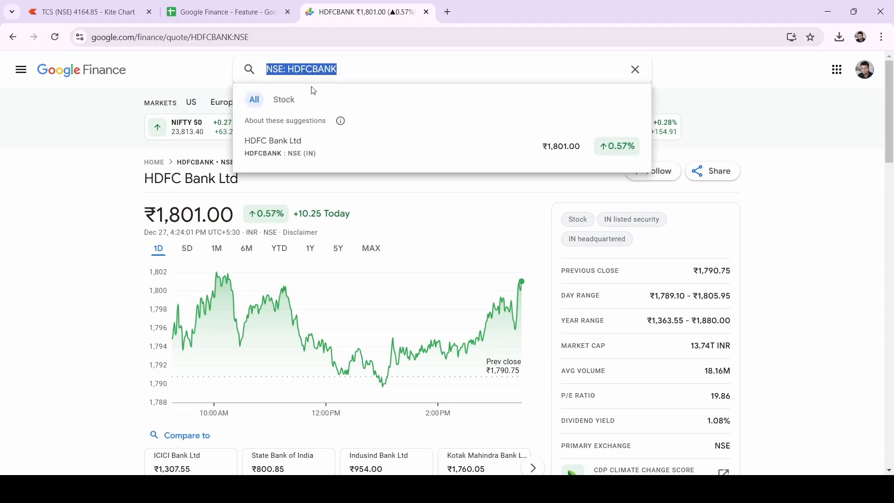
key("BackSpace")
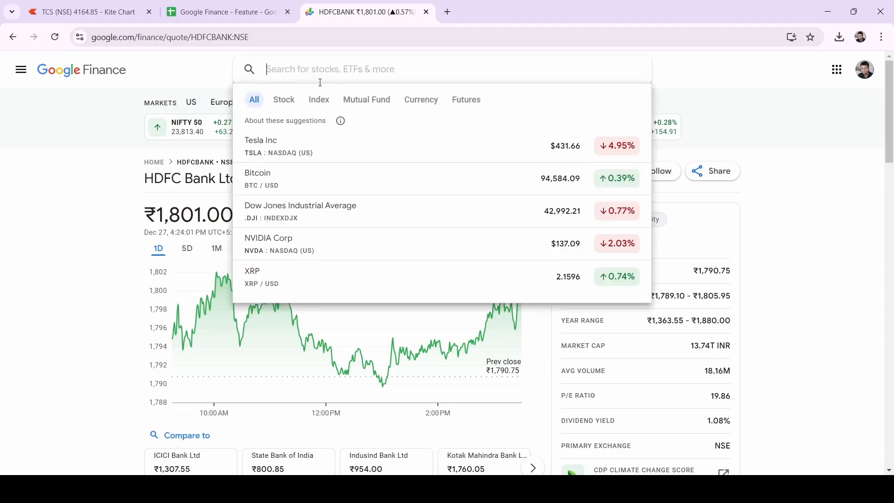
type("TCS")
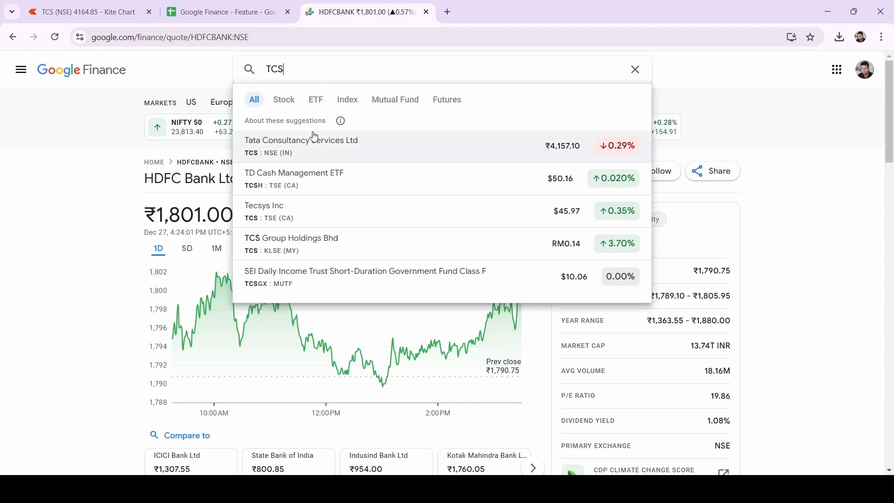
left_click(350, 148)
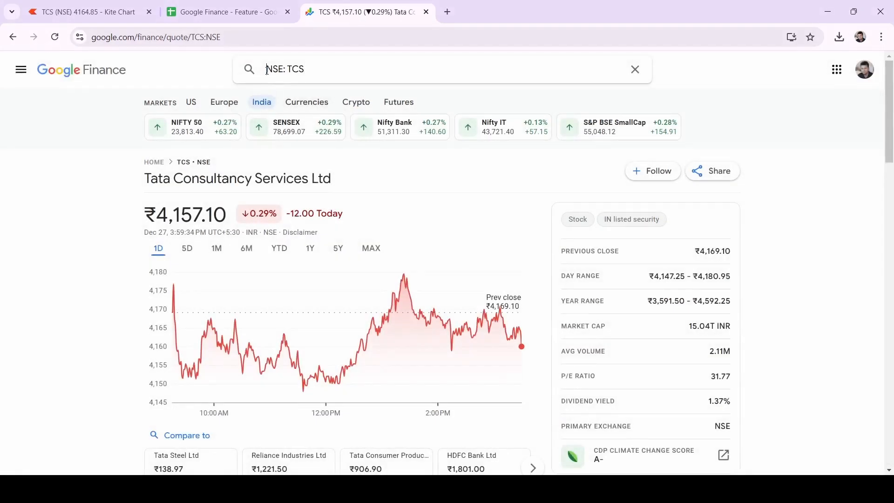
- Replace the TCS search with HDFC and return to the HDFC Bank Ltd quote on the NSE
left_click_drag(267, 70, 313, 70)
key("BackSpace")
type("H")
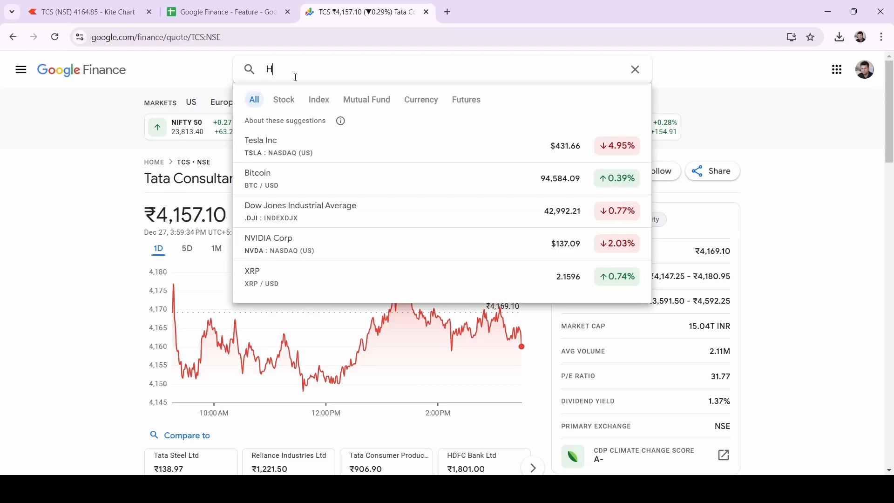
type("DFC")
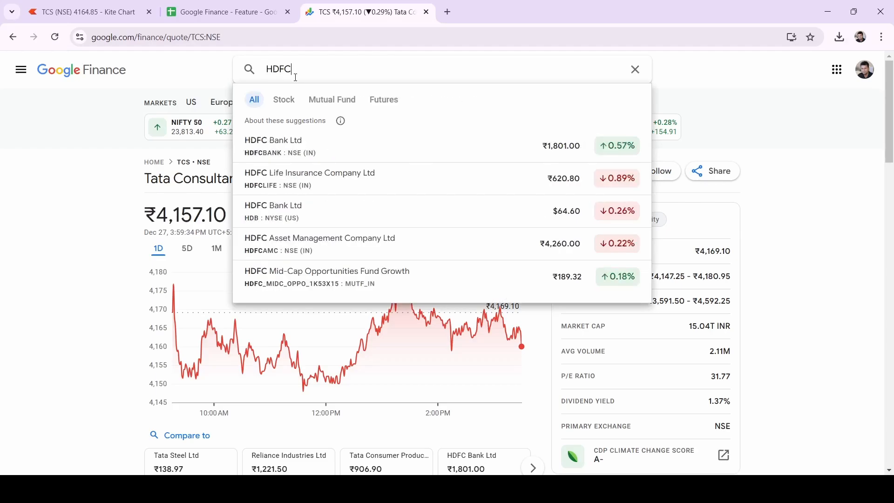
left_click(277, 149)
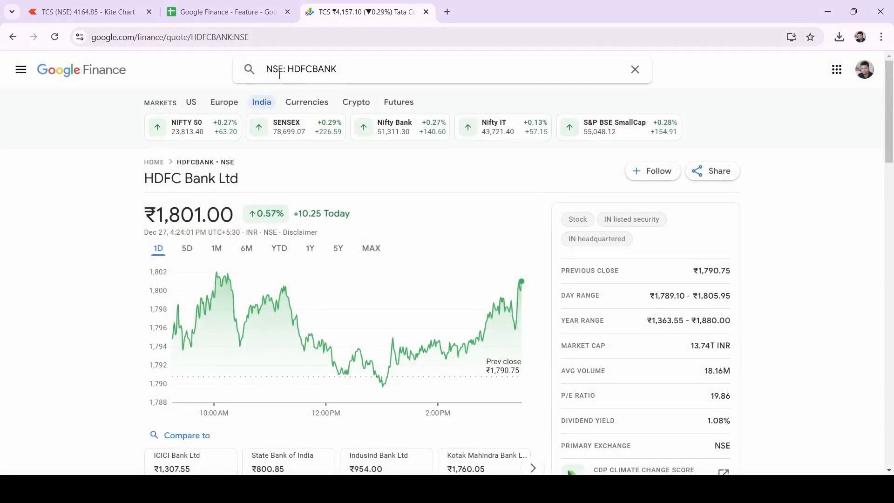
- Copy the ticker NSE: HDFCBANK from Google Finance into the spreadsheet's D6 formula as the quoted first argument
mouse_move(273, 70)
left_mouse_down()
mouse_move(346, 79)
mouse_move(264, 67)
left_mouse_up()
key("ctrl+c")
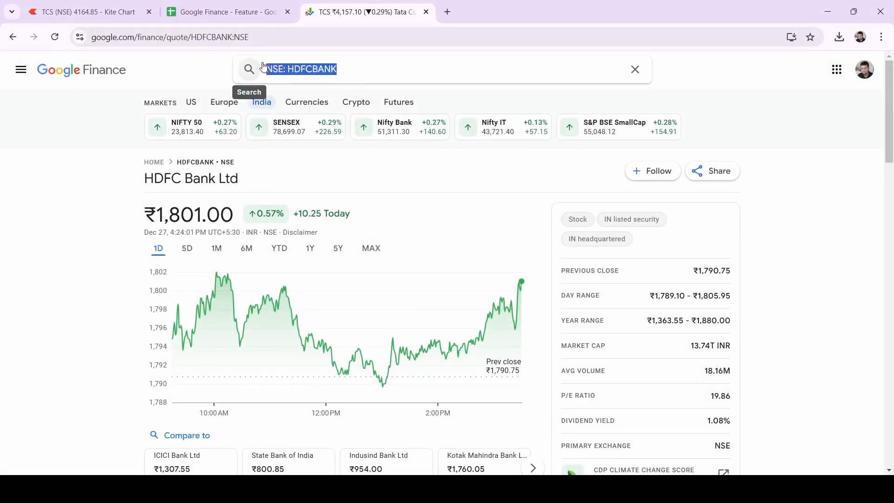
left_click(219, 11)
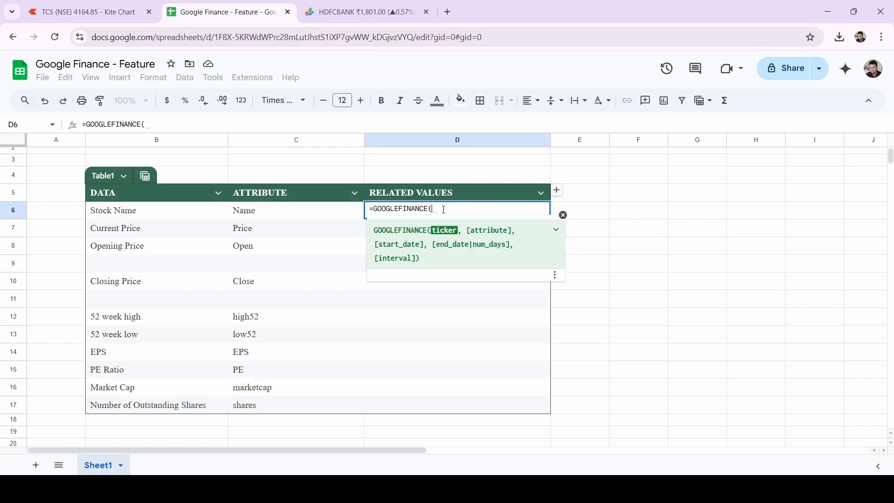
type("\"")
key("ctrl+v")
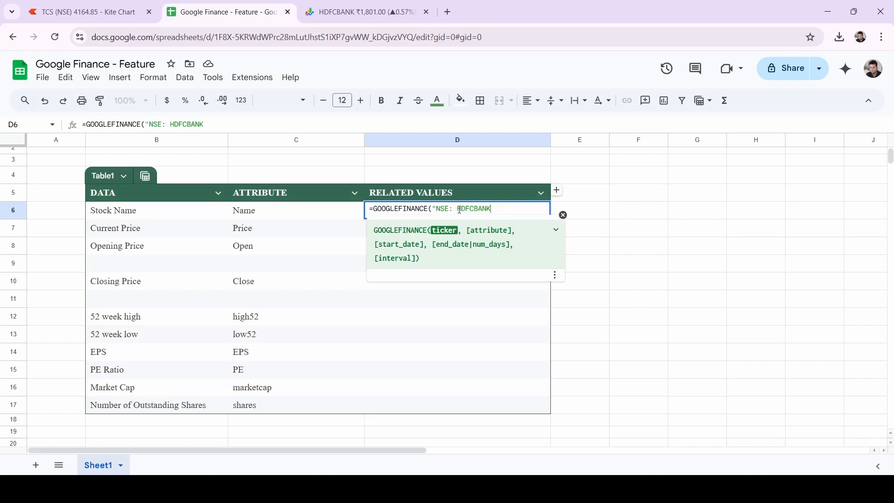
- Remove the space inside the ticker and complete the D6 formula as =GOOGLEFINANCE("NSE:HDFCBANK","NAME")
left_click(458, 209)
key("BackSpace")
type(",")
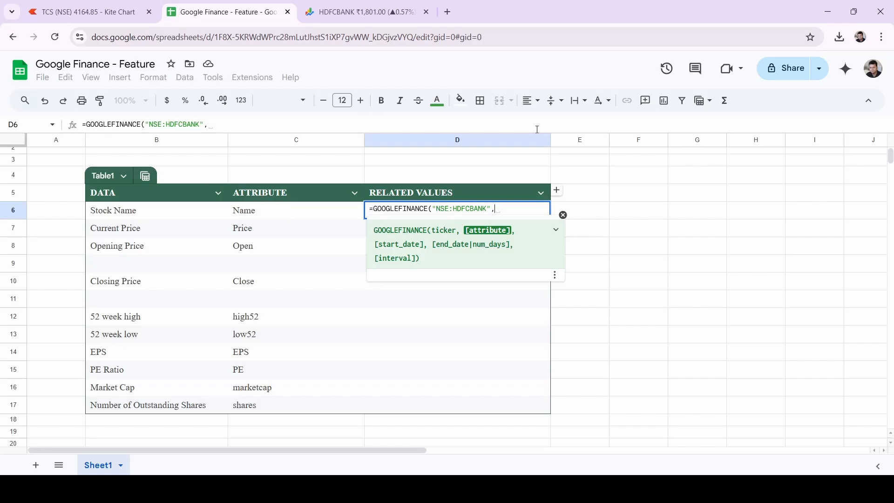
type("\"")
type("NAM")
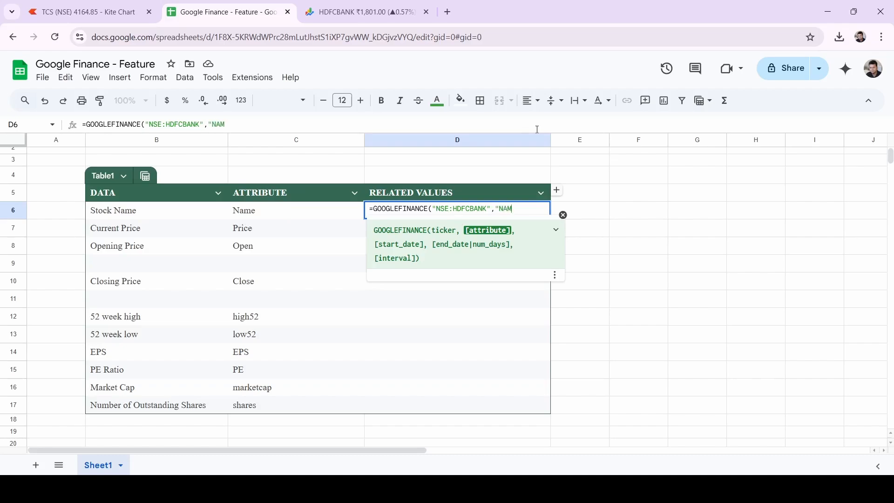
type("E\")")
key("Return")
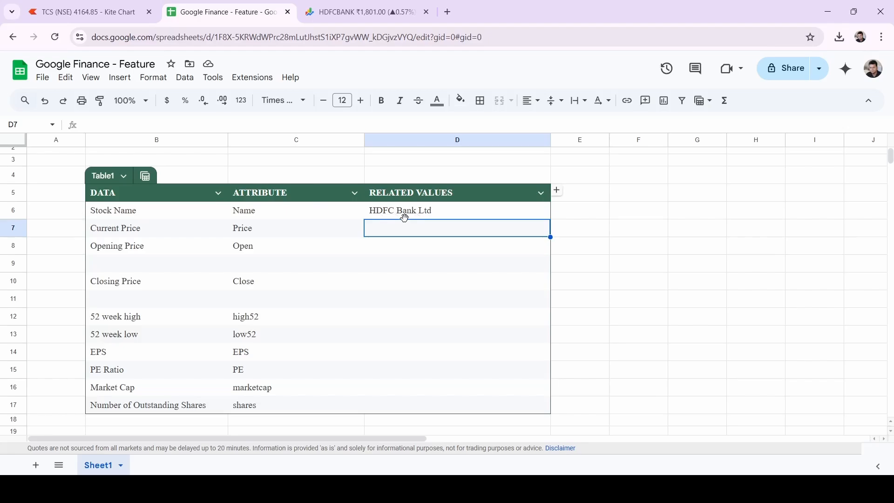
- Check the HDFC Bank Ltd ticker in Google Finance and highlight the current share price on its quote page
left_click(363, 11)
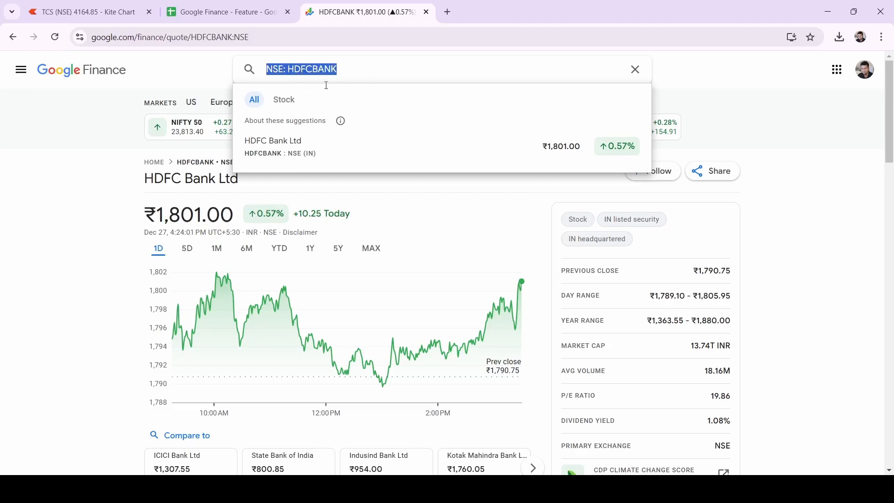
left_click(238, 4)
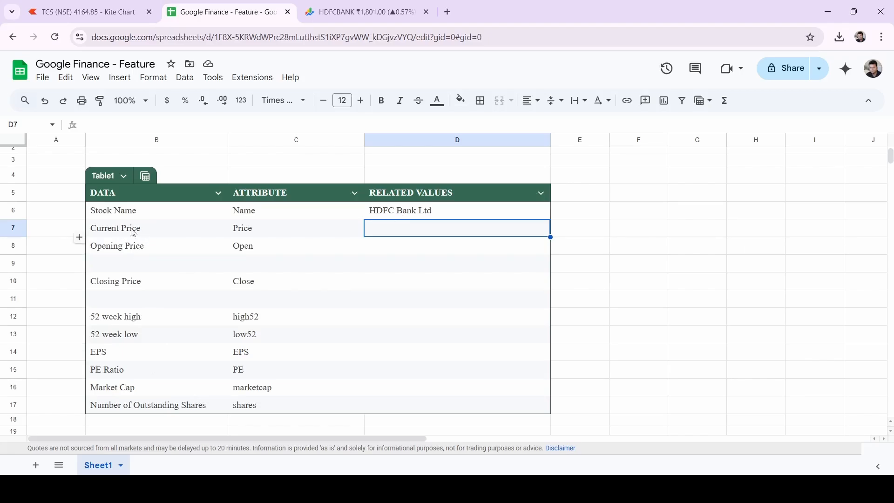
left_click(370, 3)
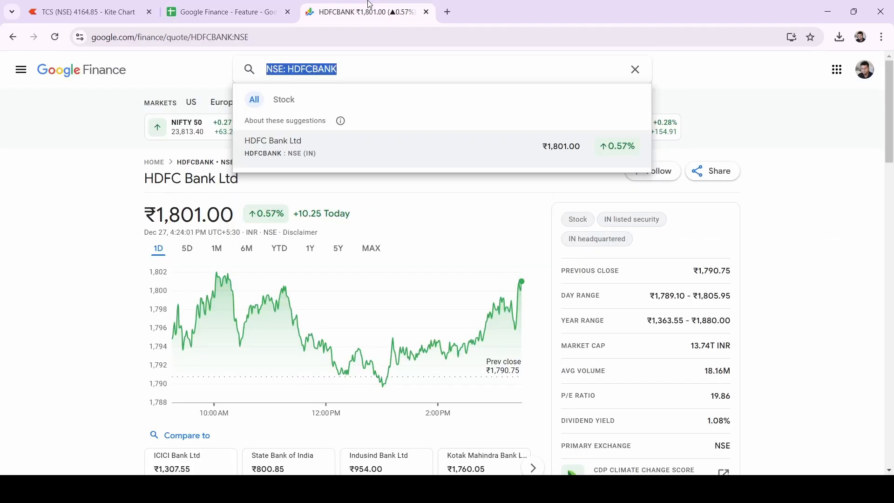
left_click(117, 187)
left_click_drag(159, 216, 211, 215)
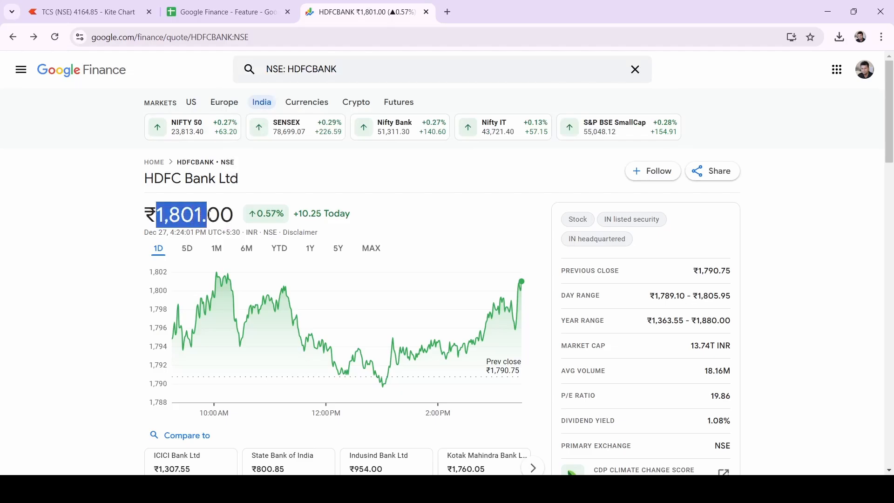
- Return to the spreadsheet and start the Current Price formula in D7 as =GOOGLEFINANCE("NSE:HDFCBANK", without a space in the ticker
left_click(192, 9)
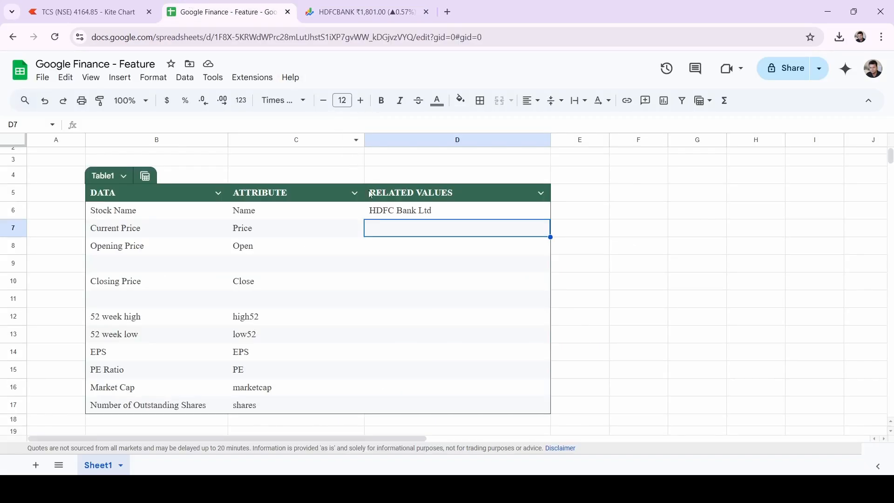
type("=Goog")
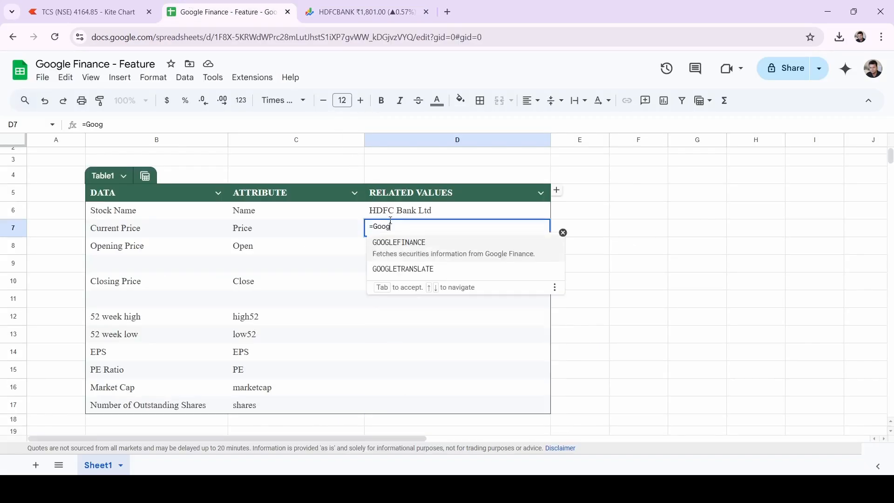
left_click(417, 256)
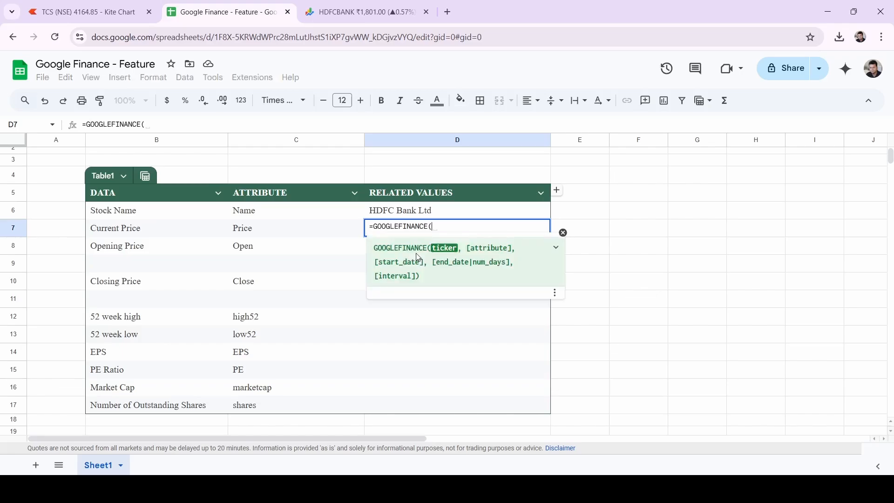
type("\"")
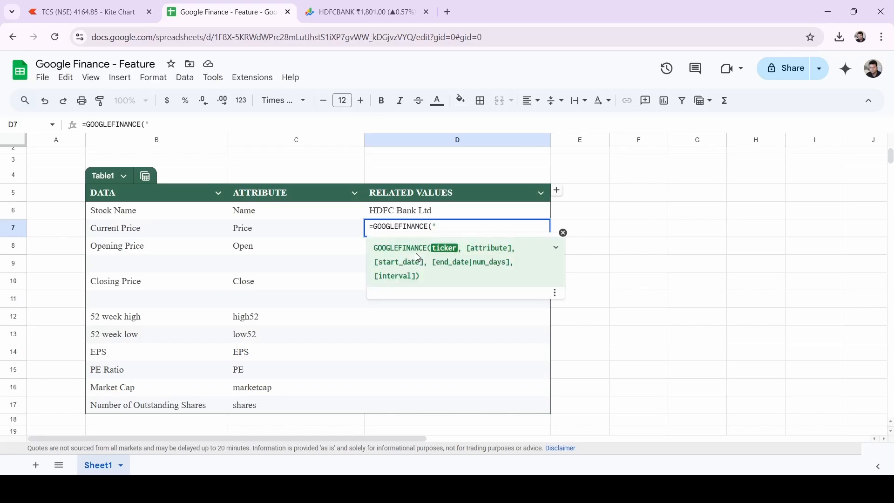
type("NSE: HDFCBANK")
left_click(462, 228)
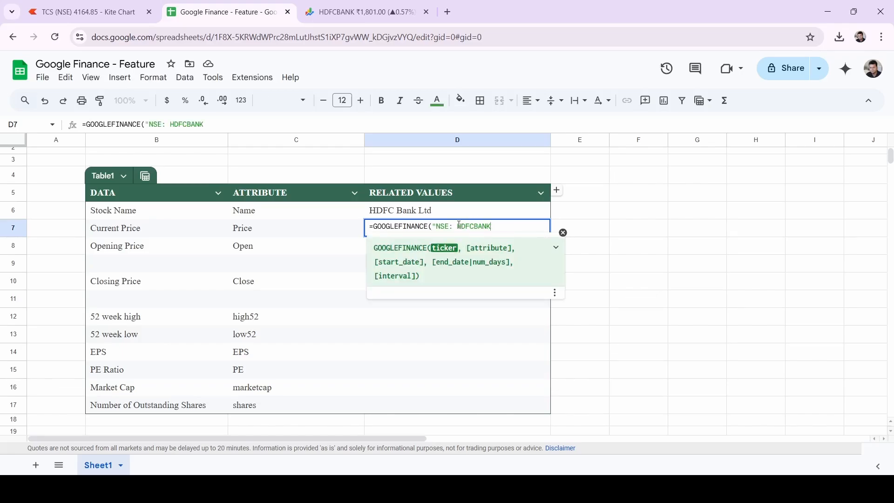
key("BackSpace")
left_click(508, 224)
- Complete the D7 formula with the attribute "PRICE" and compare its result with the HDFC Bank quote in Google Finance
type(",")
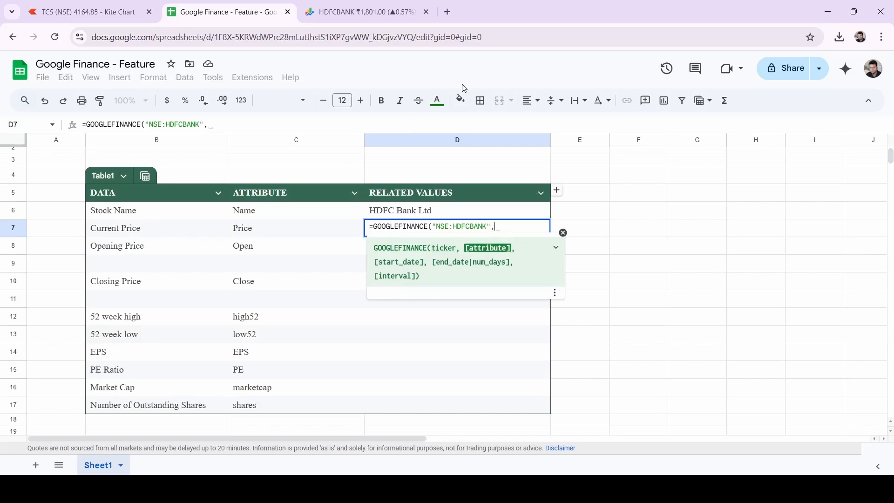
type("\"")
type("PRIC")
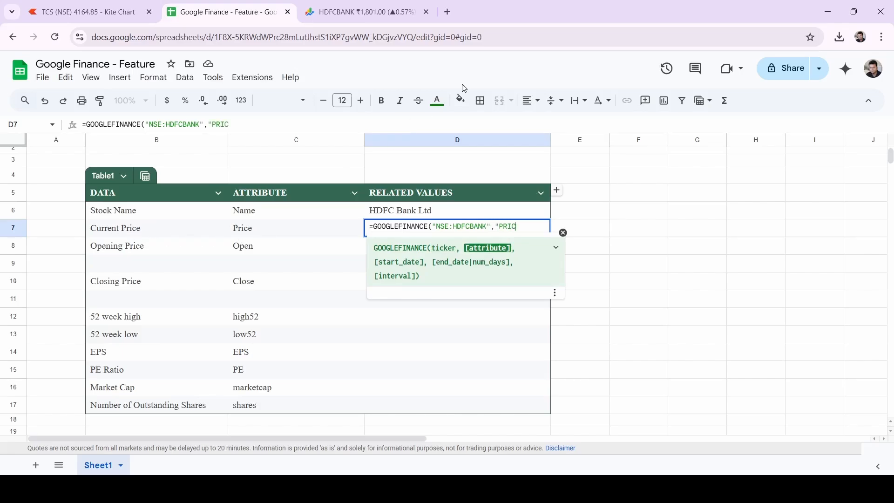
type("E\")")
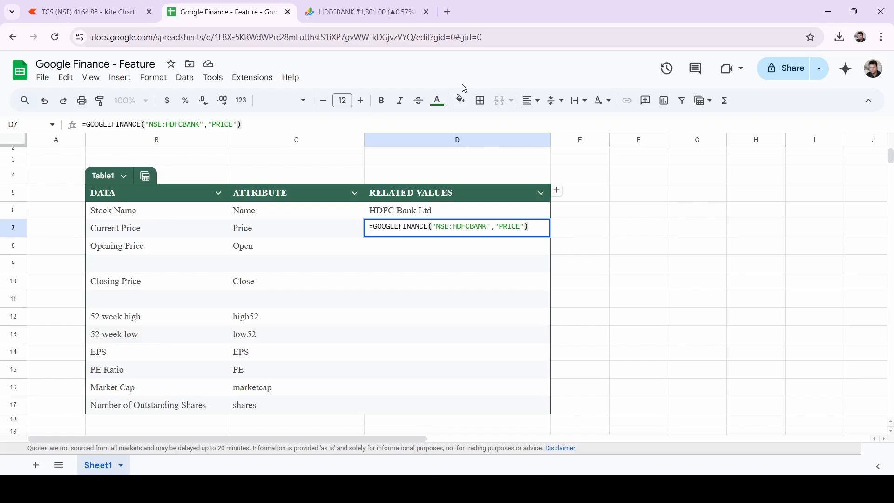
key("Return")
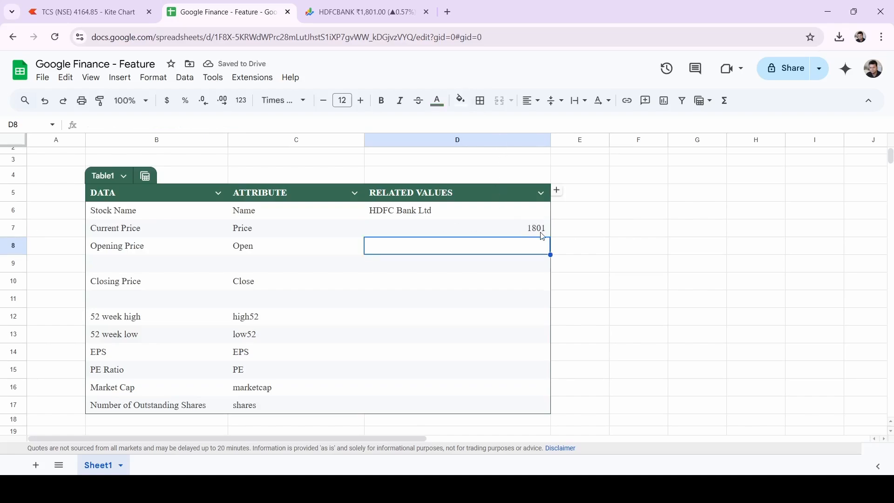
left_click(337, 6)
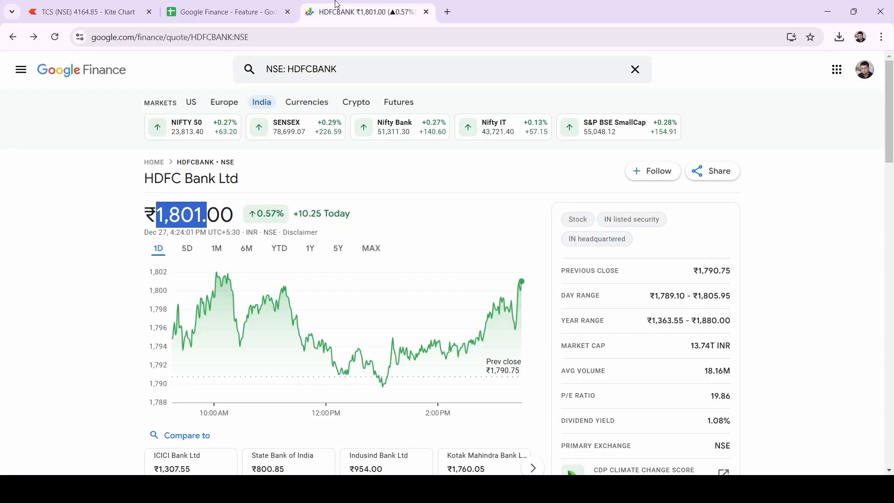
left_click(224, 6)
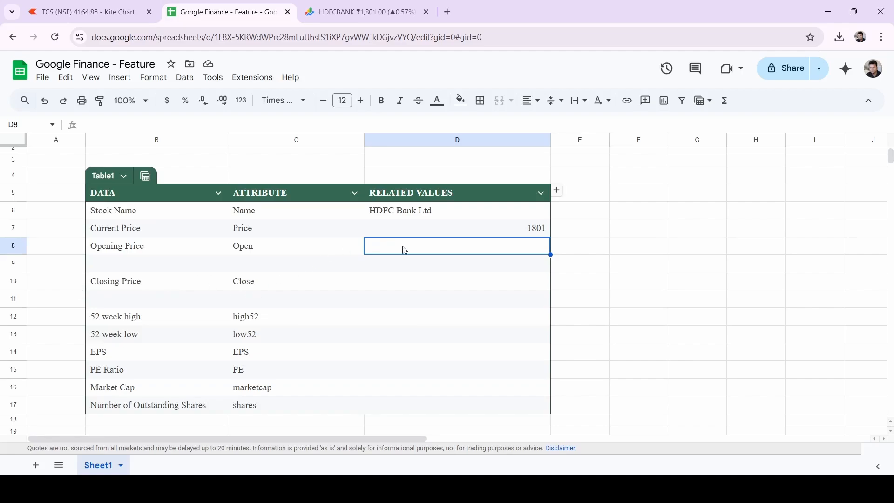
- Start the Opening Price formula in D8 with GOOGLEFINANCE and the quoted ticker NSE:HDFCBANK, removing the space inside the ticker
type("=")
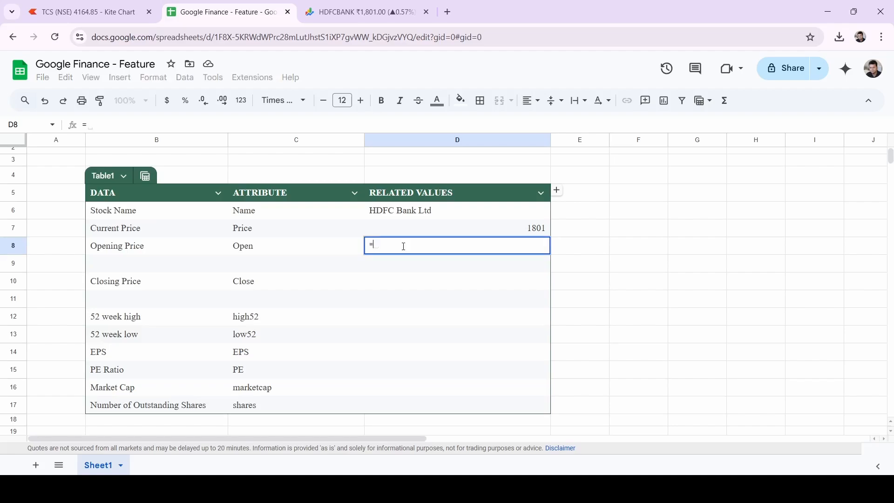
type("Goog")
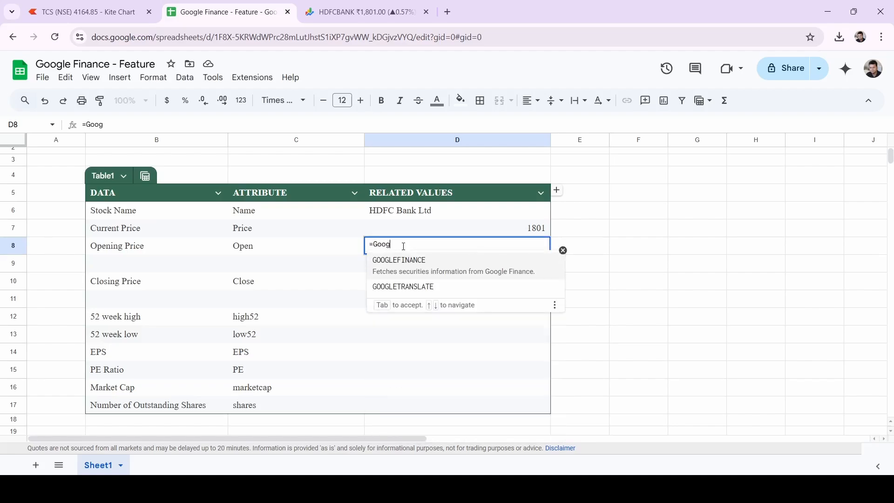
left_click(397, 264)
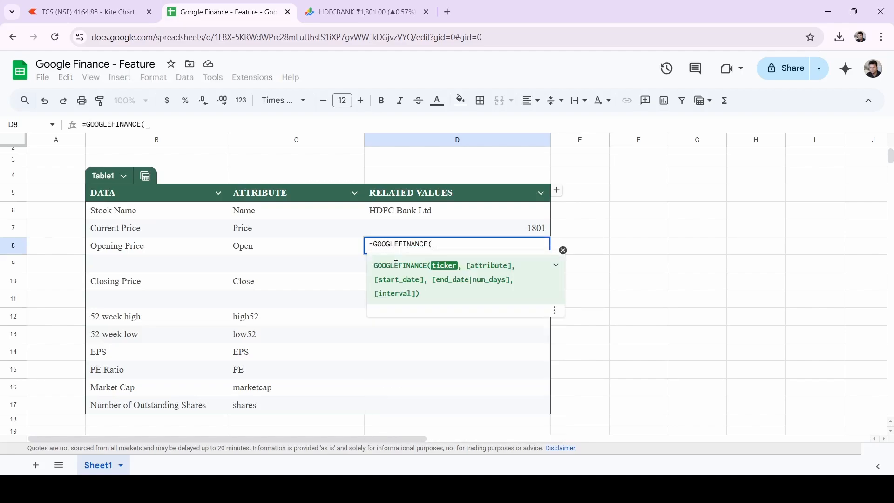
type("\"NSE: HDFCBANK")
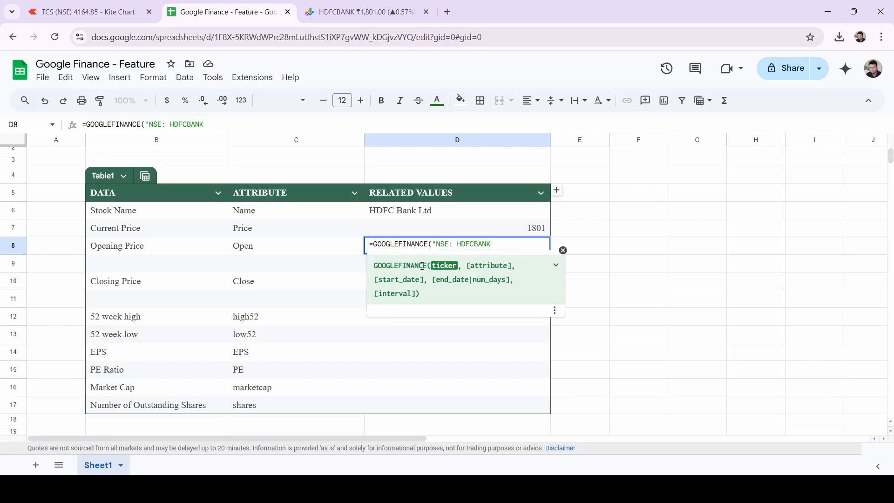
left_click(460, 242)
key("BackSpace")
left_click(492, 241)
type("\",")
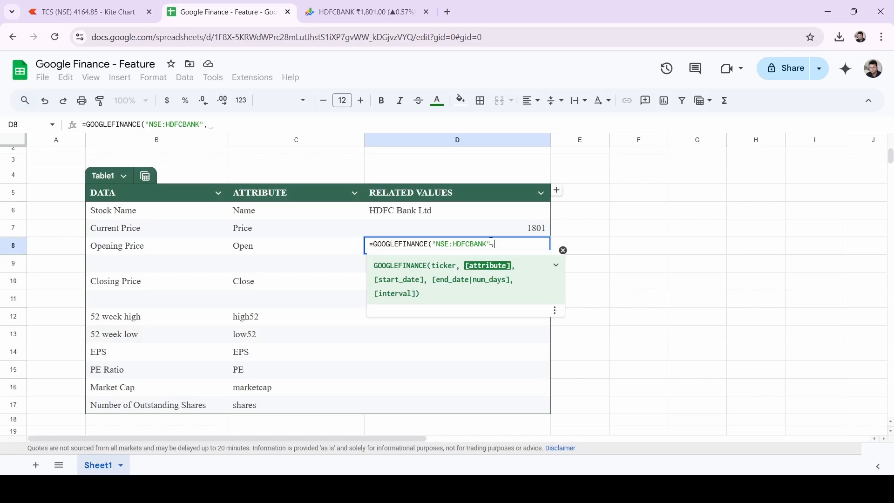
- Complete the D8 formula with the attribute "OPEN" and the start date "2024-12-27"
type("\"Ope")
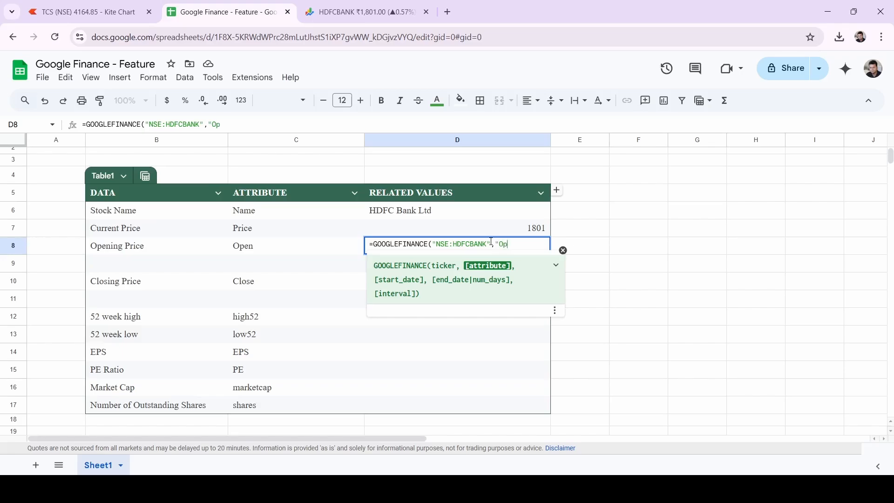
key("BackSpace")
key("BackSpace")
type("PEN\"")
type(",\"")
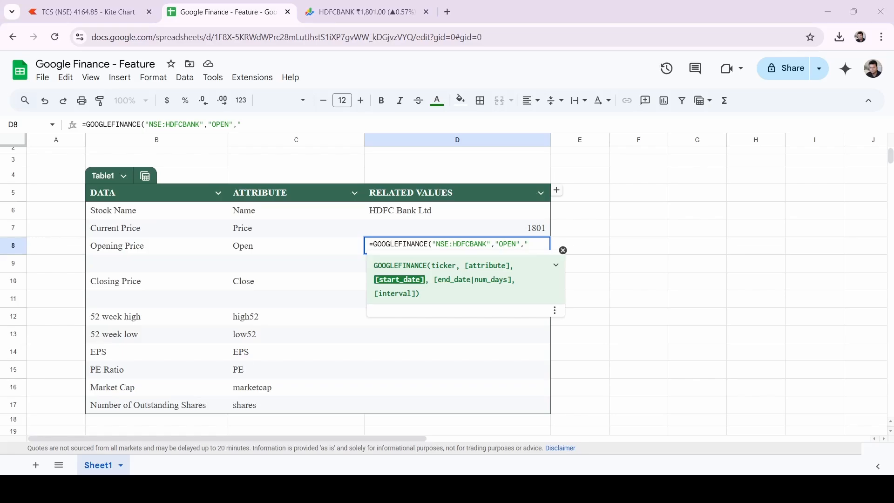
left_click(539, 246)
type("2024-")
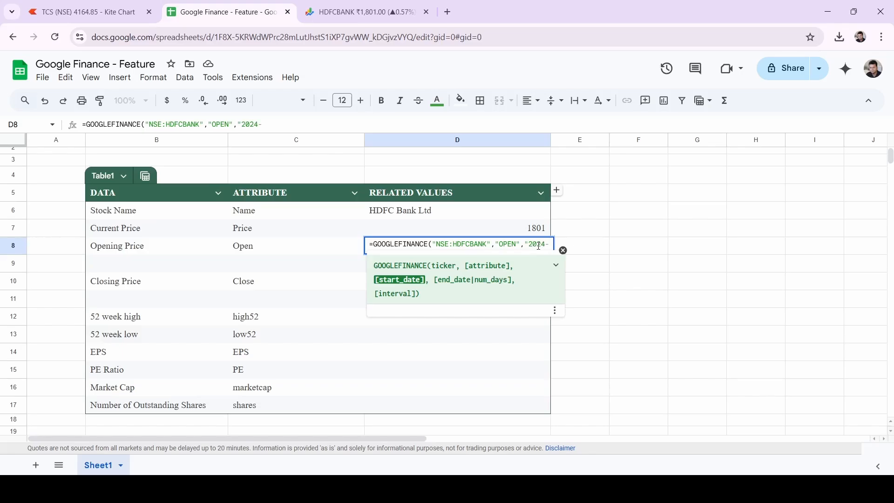
type("12-27\")")
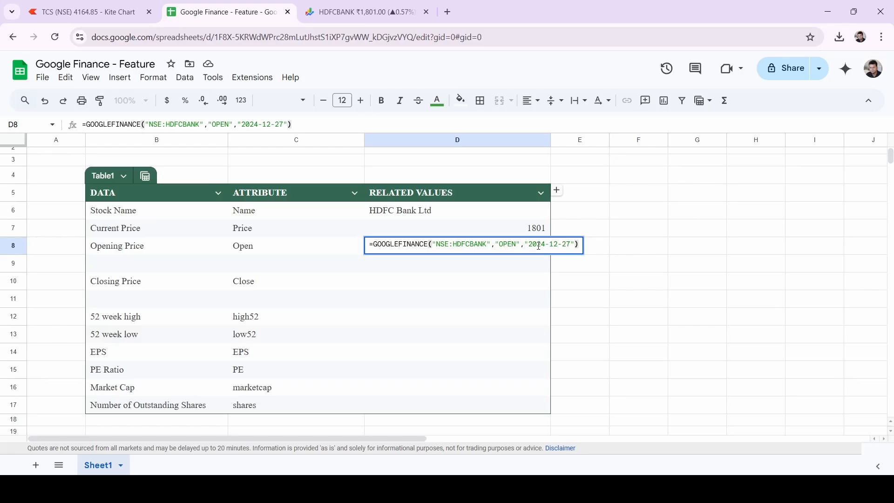
key("Return")
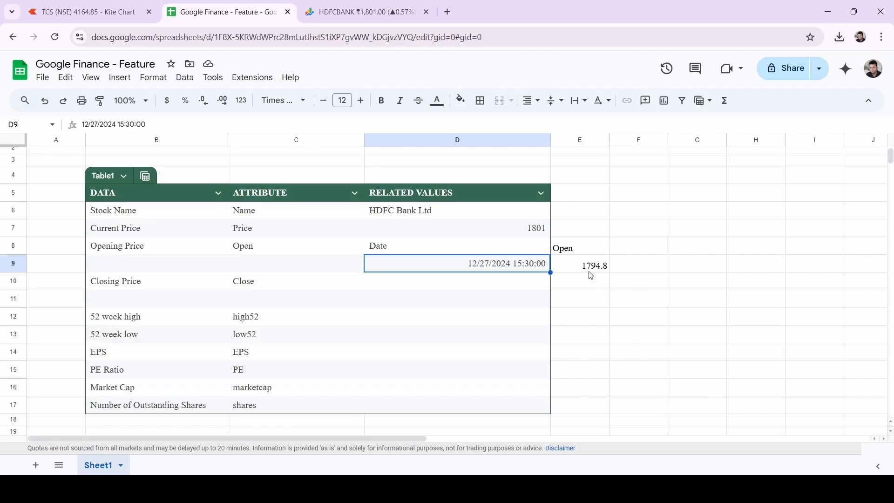
- Start the Closing Price formula in D10 with GOOGLEFINANCE and the ticker NSE:HDFCBANK, without a space inside the ticker
left_click(404, 281)
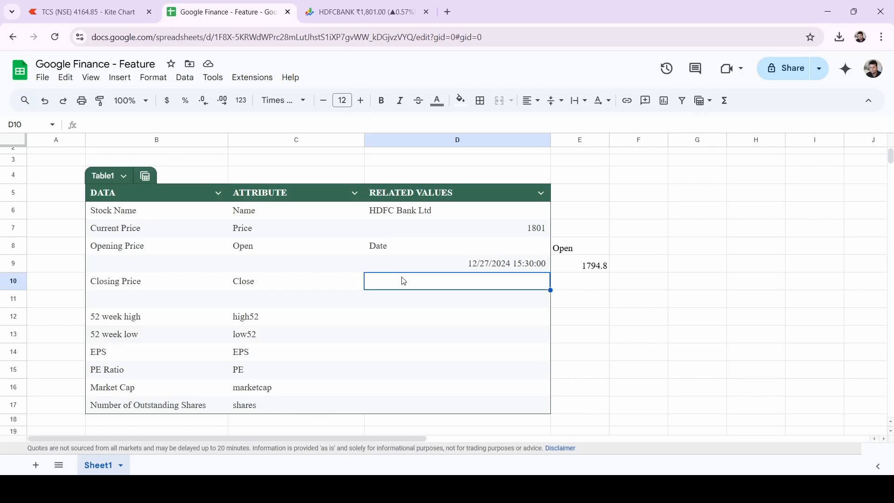
type("=")
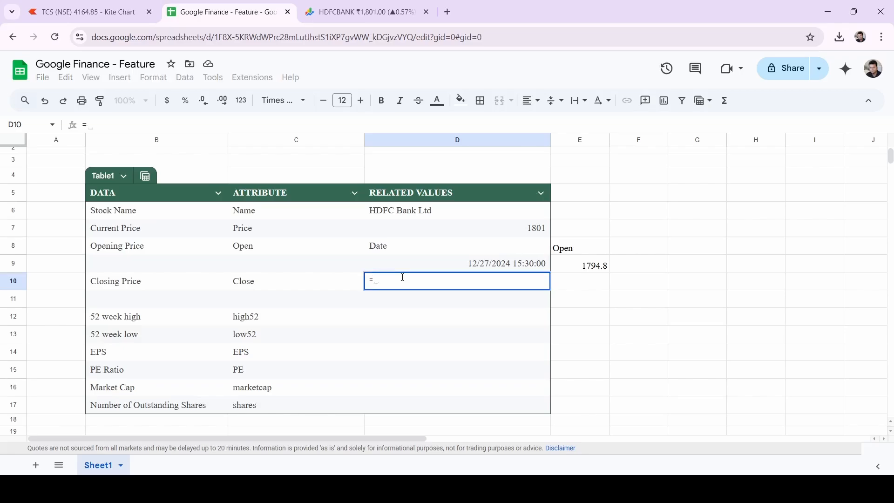
type("GooG")
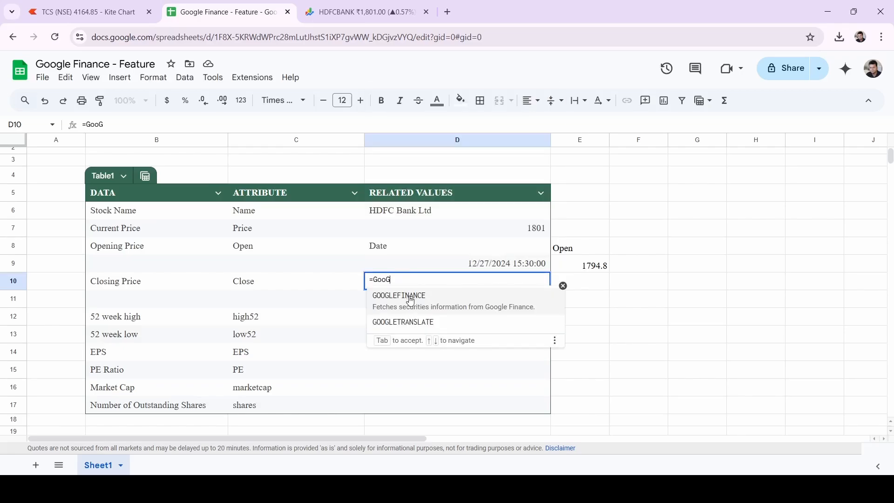
left_click(411, 298)
type("\"NSE: HDFCBANK")
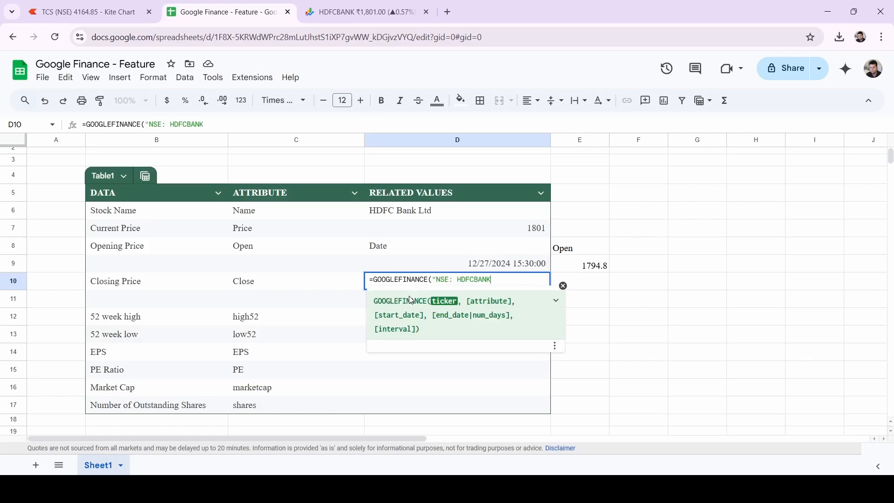
left_click(458, 281)
key("BackSpace")
left_click(494, 281)
- Complete the D10 formula with the attribute "CLOSE" and the start date "2024-12-27"
type(",\"")
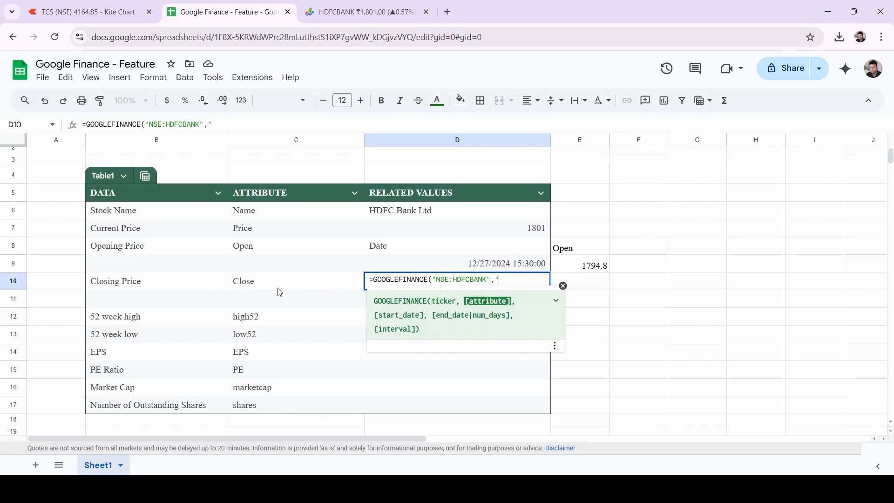
type("CLOSE\",")
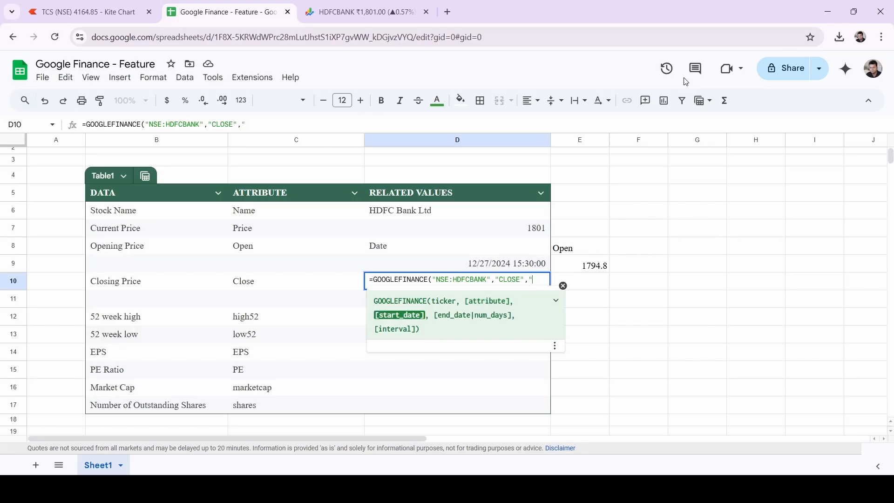
type("\"2024-12-2")
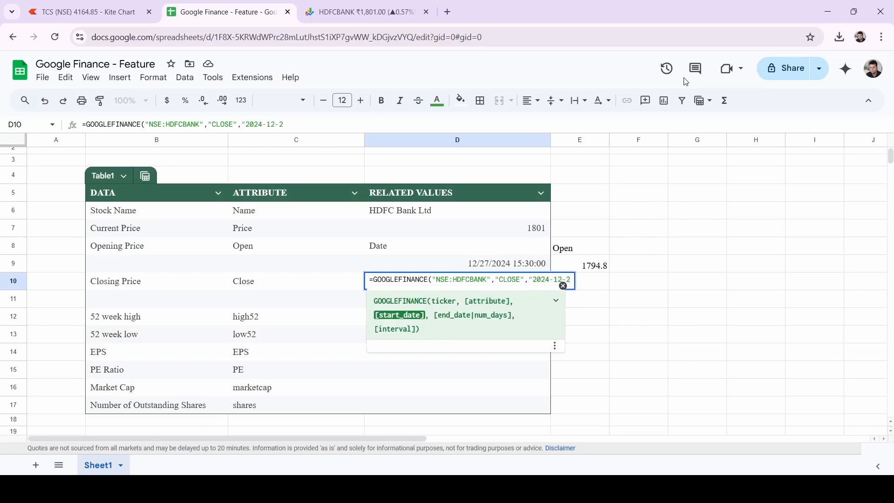
type("7\")")
key("Return")
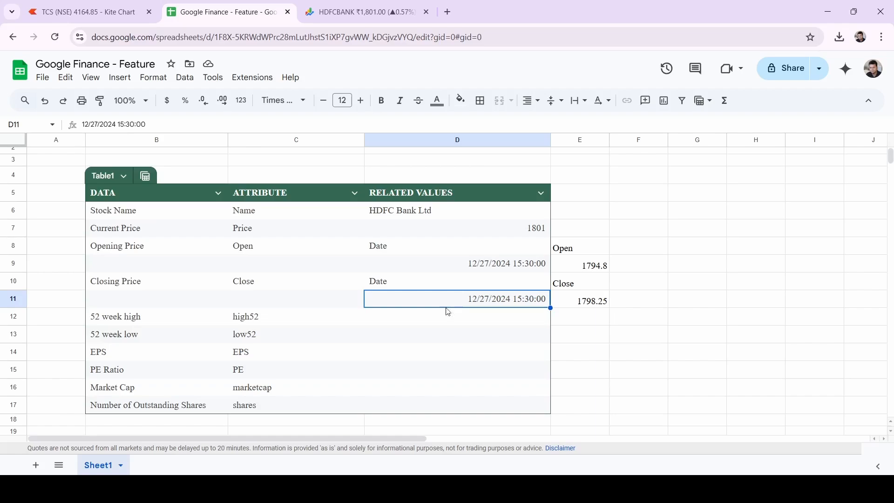
- Fill the 52 week high value in D12 with GOOGLEFINANCE, using the ticker "NSE:HDFCBANK" without a space and the attribute "high52"
left_click(397, 319)
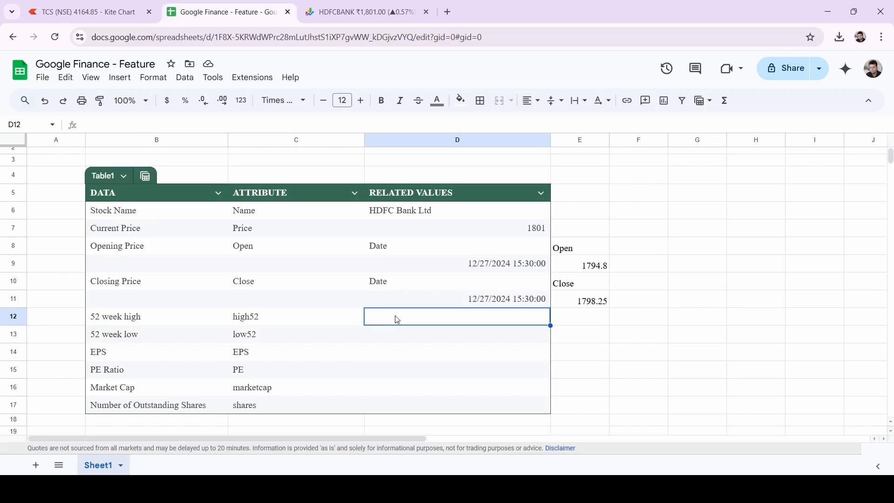
type("=")
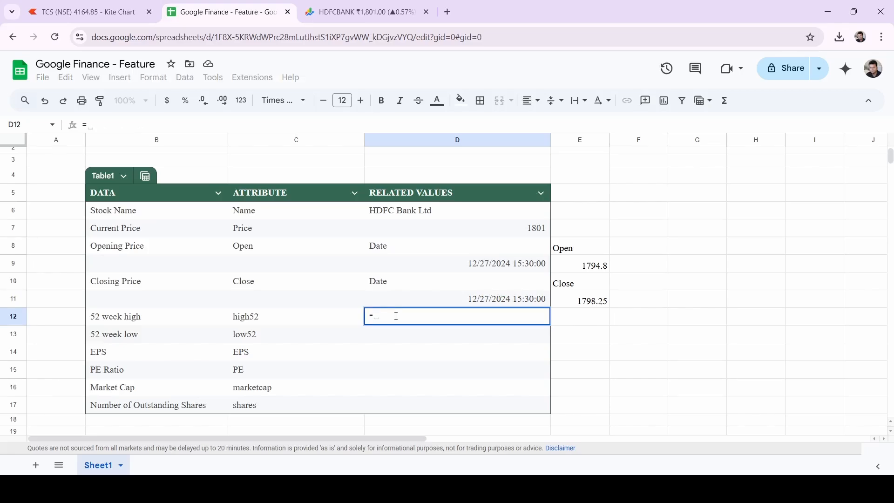
type("Goog")
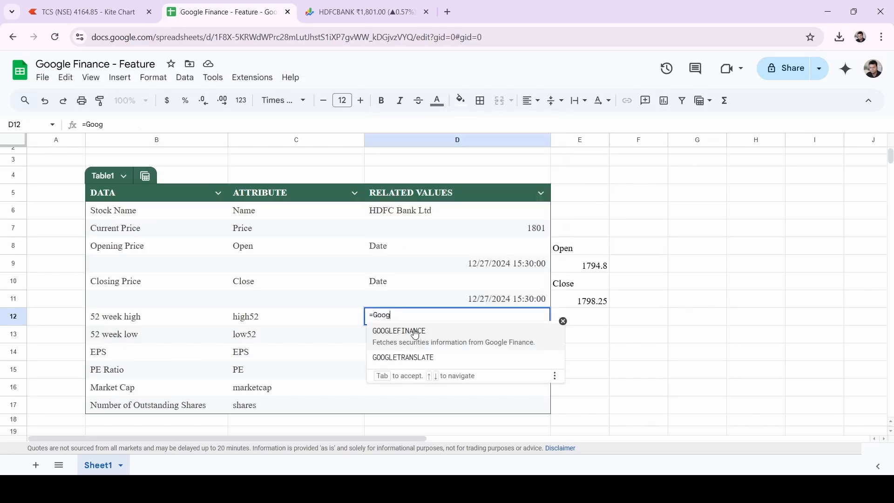
left_click(416, 334)
type("\"")
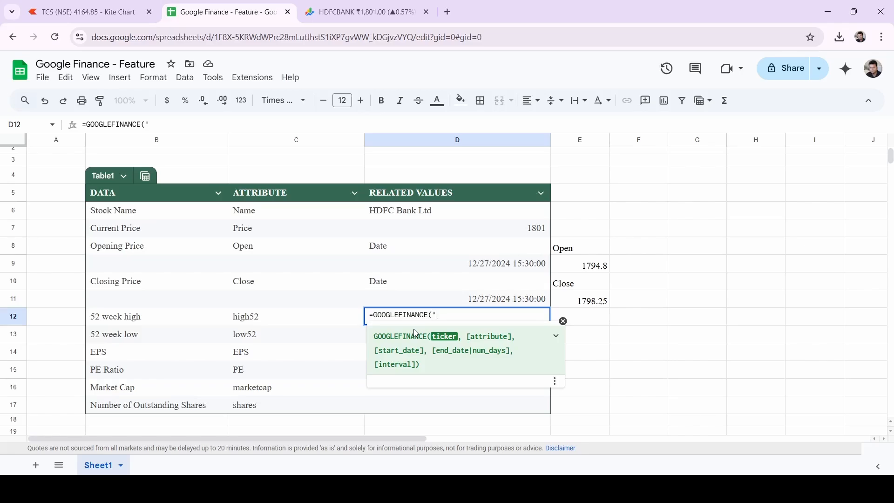
type("NSE: HDFCBANK")
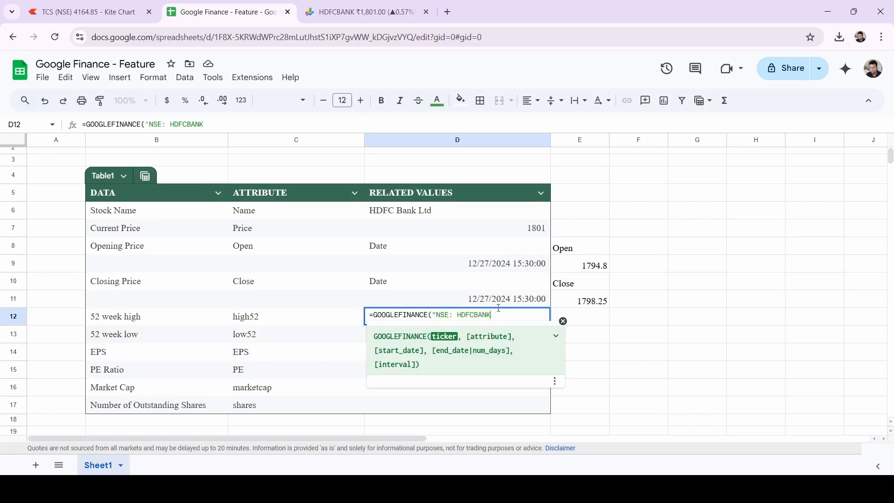
left_click(459, 315)
key("BackSpace")
type(",")
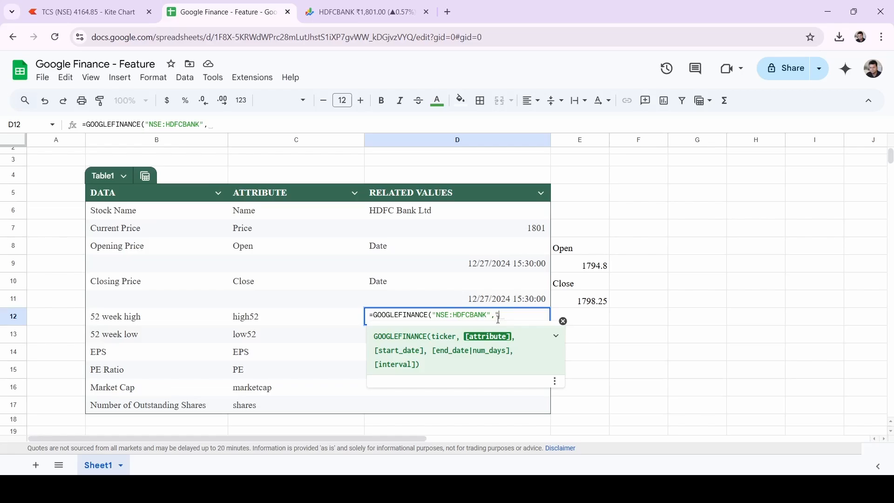
type("\"high52\")")
key("Return")
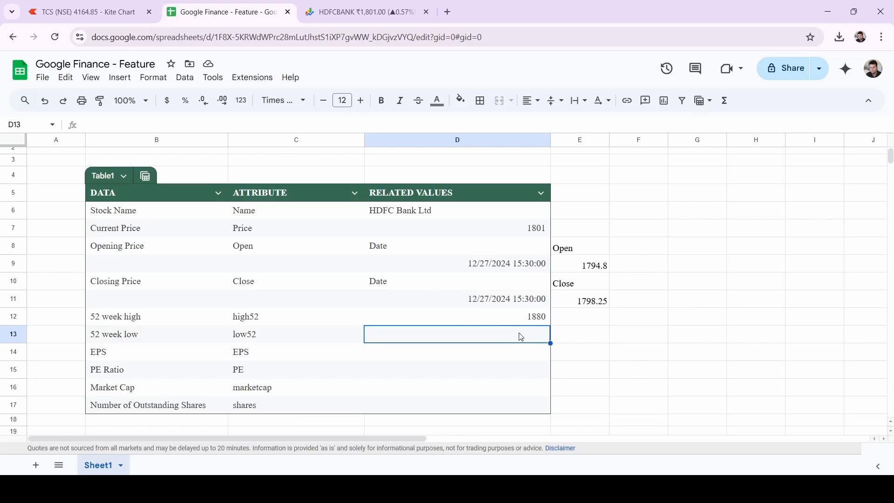
- Fill the 52 week low value in D13 with GOOGLEFINANCE, using the ticker "NSE:HDFCBANK" without a space and the attribute "low52"
type("=Google")
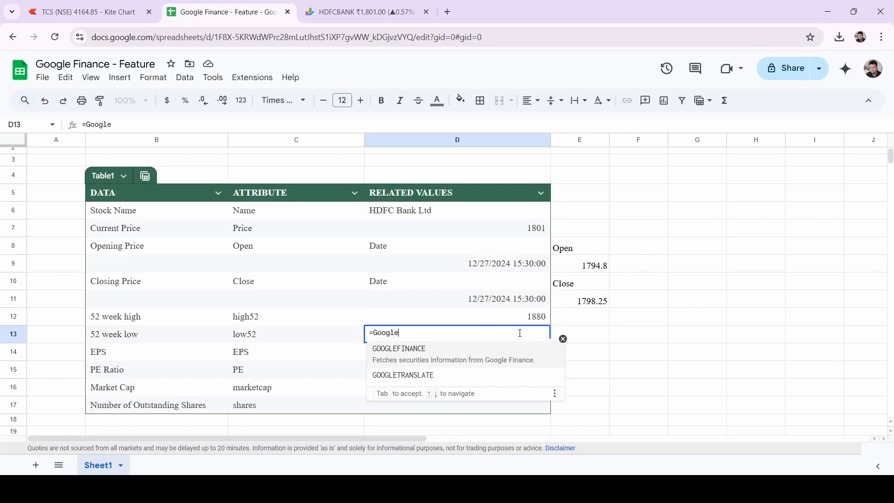
left_click(459, 356)
type("\"")
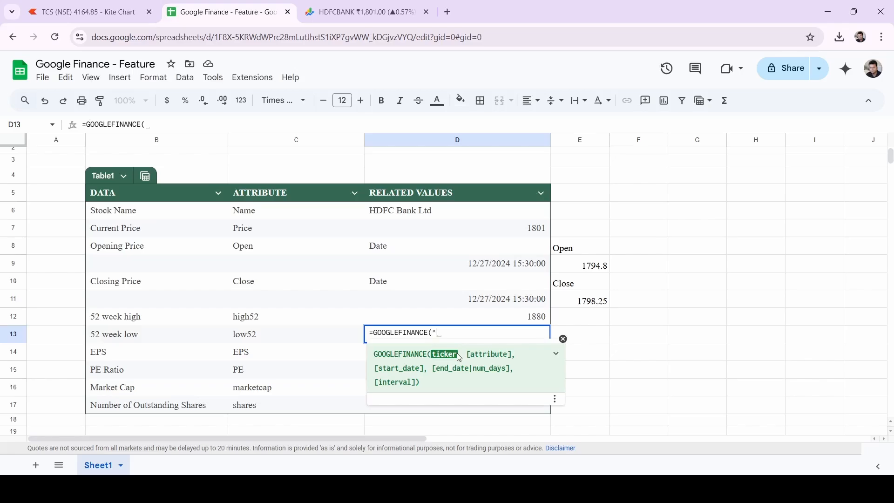
type("NSE: HDFCBANK")
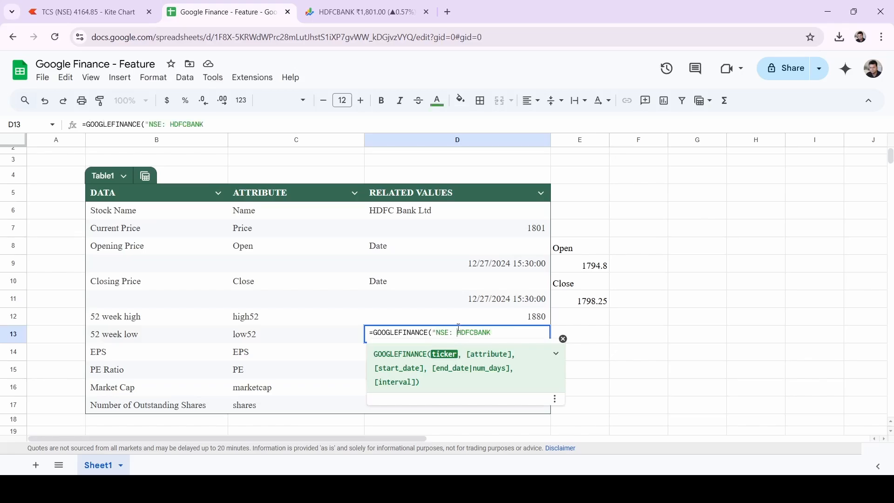
key("BackSpace")
type(",")
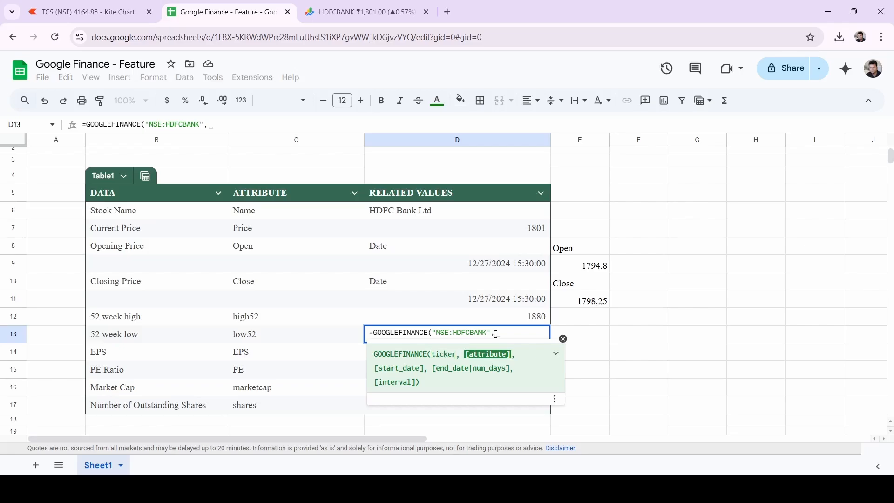
type("\"low")
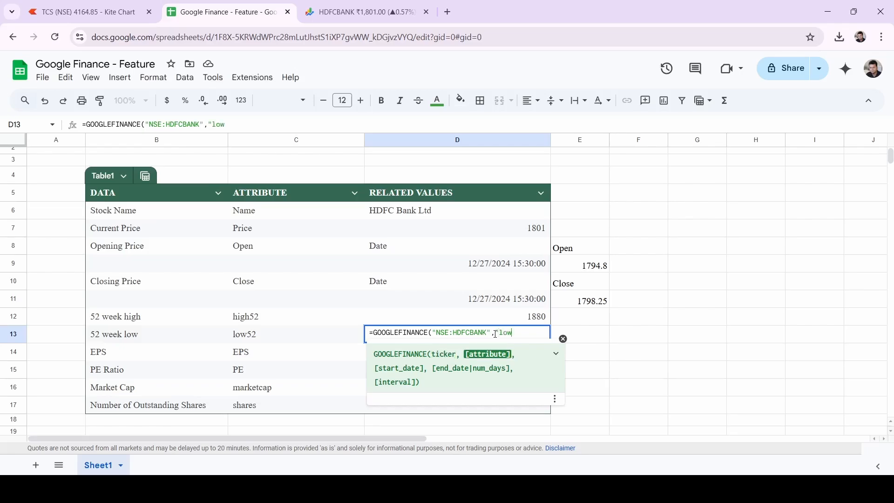
type("52\")")
key("Return")
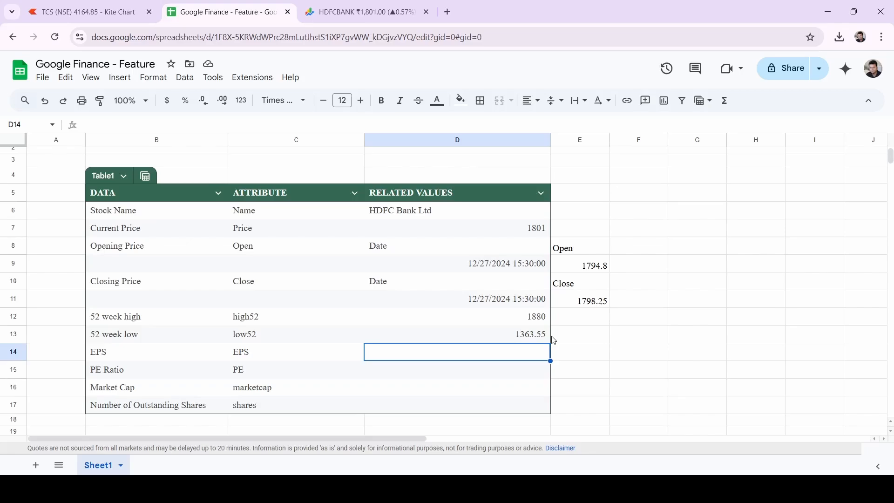
- Enter the EPS formula in D14 with GOOGLEFINANCE, the ticker "NSE:HDFCBANK" without a space, and the attribute "EPS"
type("=")
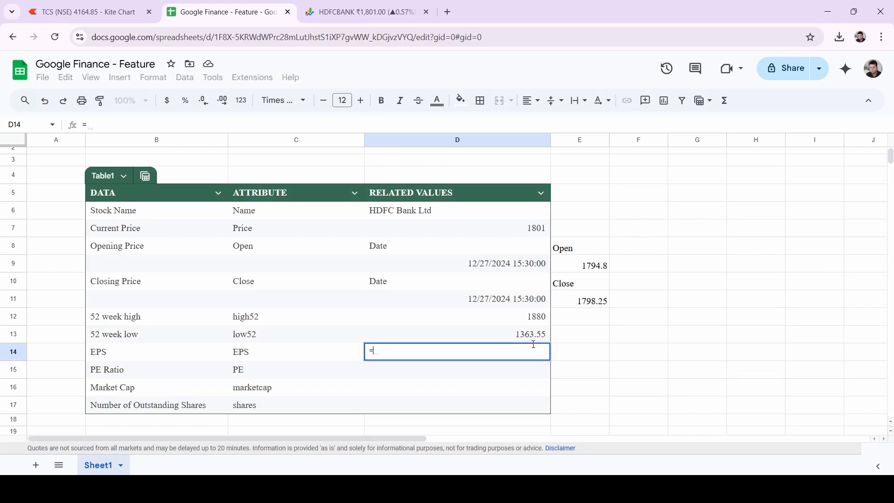
type("Google")
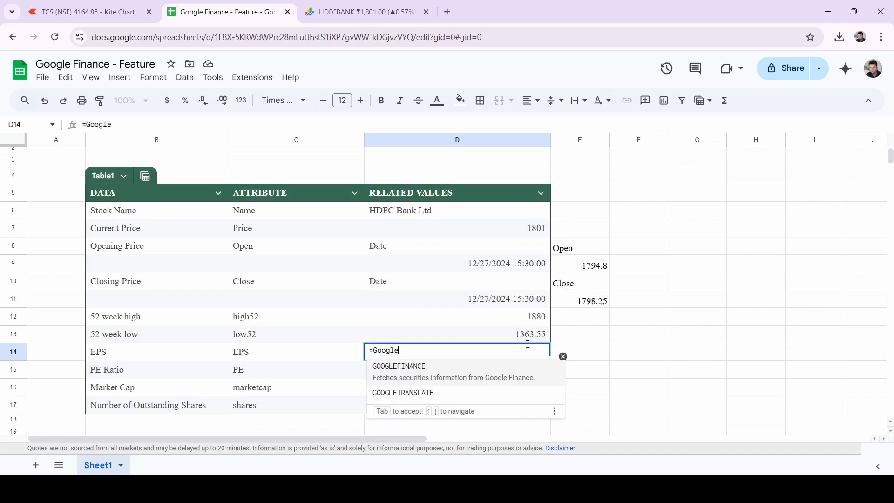
left_click(460, 381)
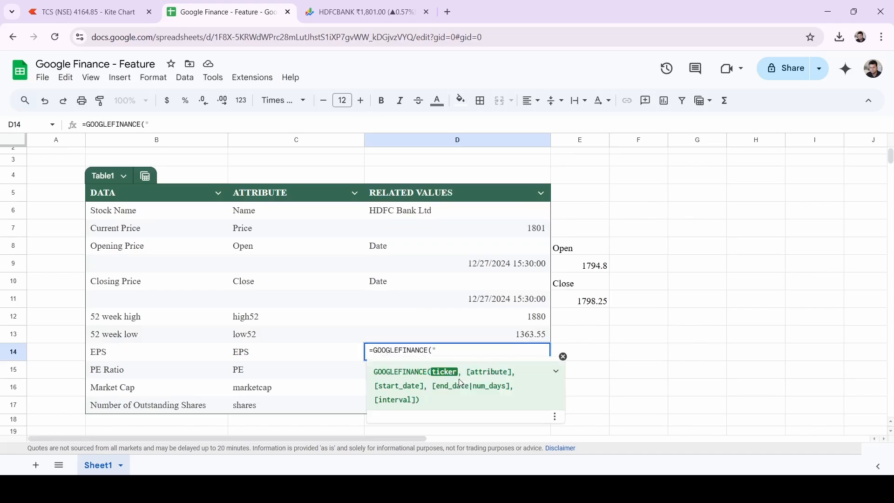
type("\"NSE: HDFCBANK")
key("BackSpace")
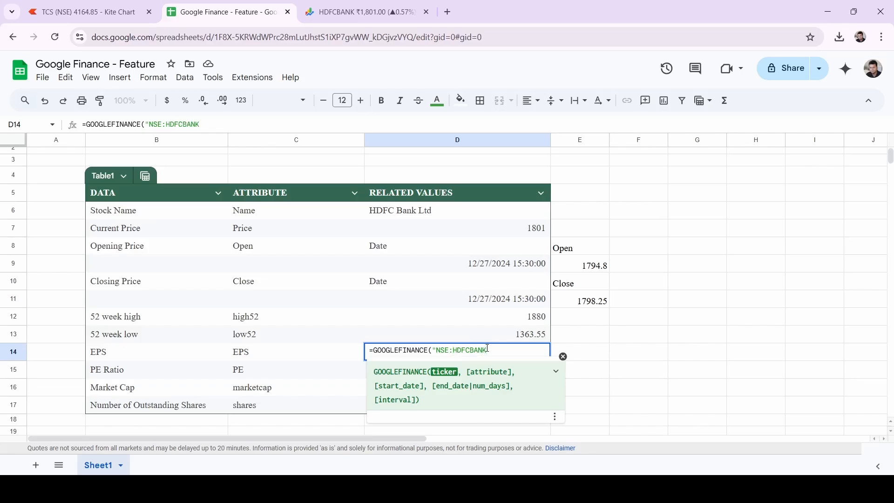
type("\",")
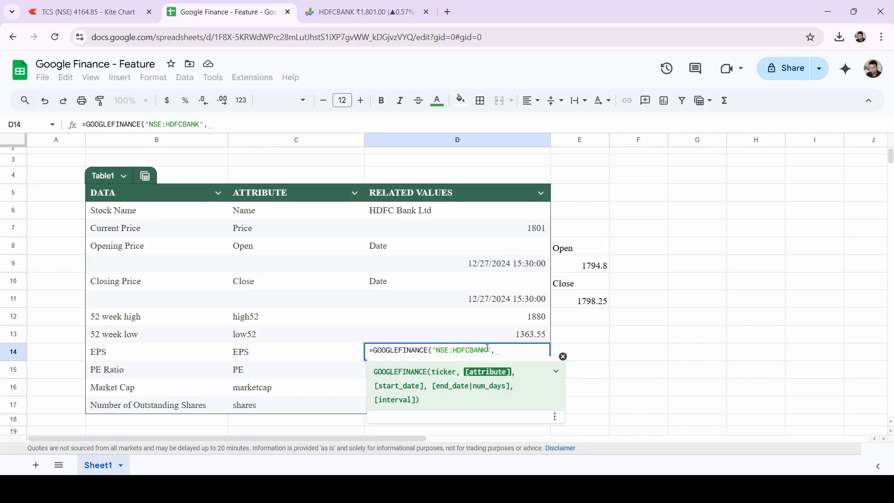
key("BackSpace")
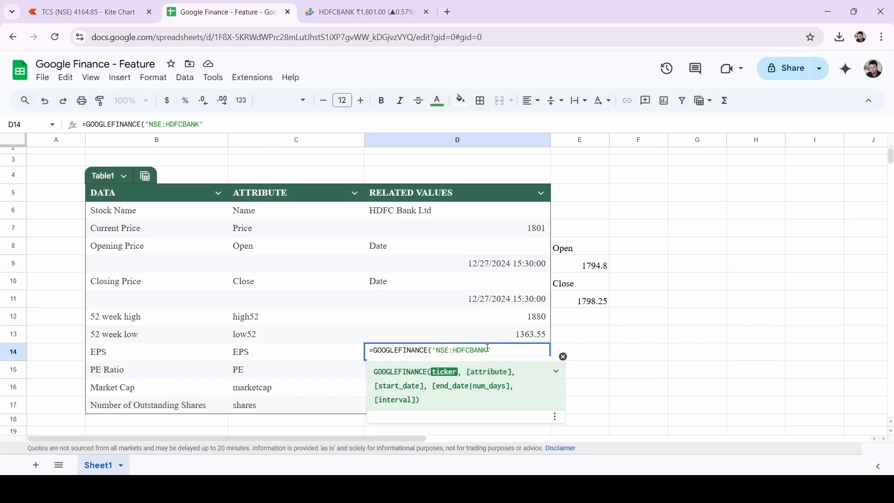
type(",\"EPS")
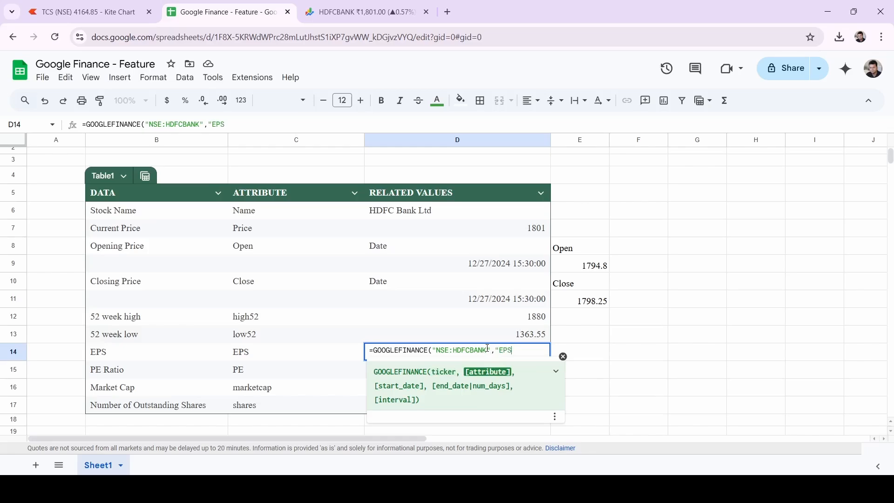
type("\")")
key("Return")
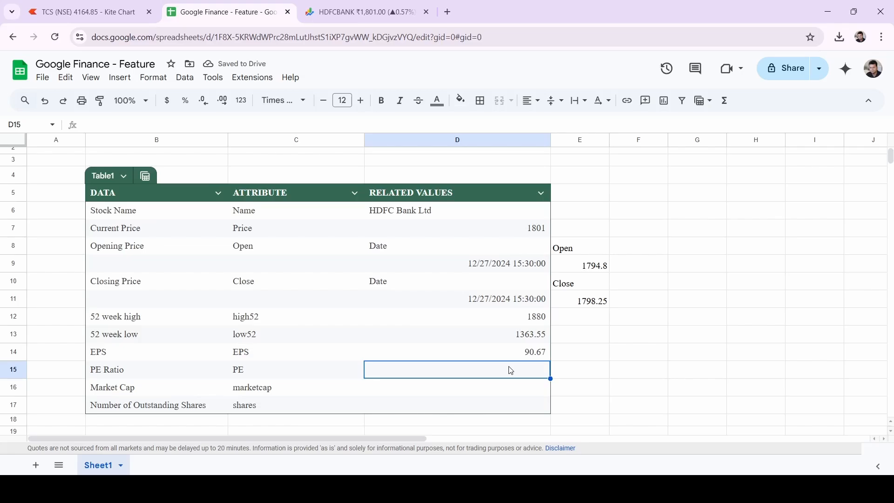
- Enter the PE Ratio formula in D15 with GOOGLEFINANCE, the ticker "NSE:HDFCBANK" without a space, and the attribute "PE"
type("=")
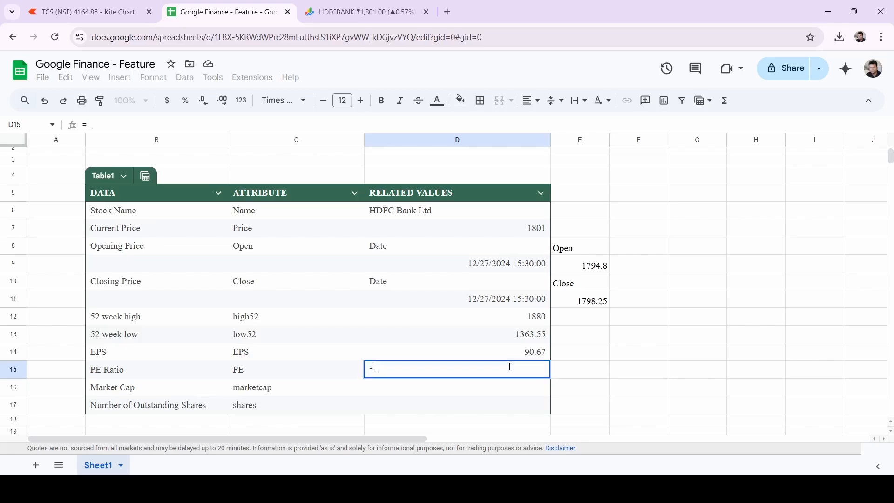
type("GoogleF")
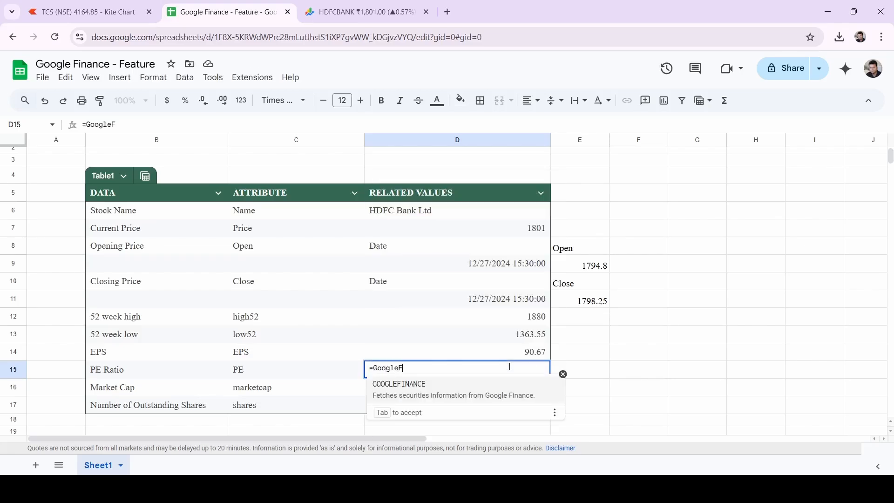
left_click(450, 393)
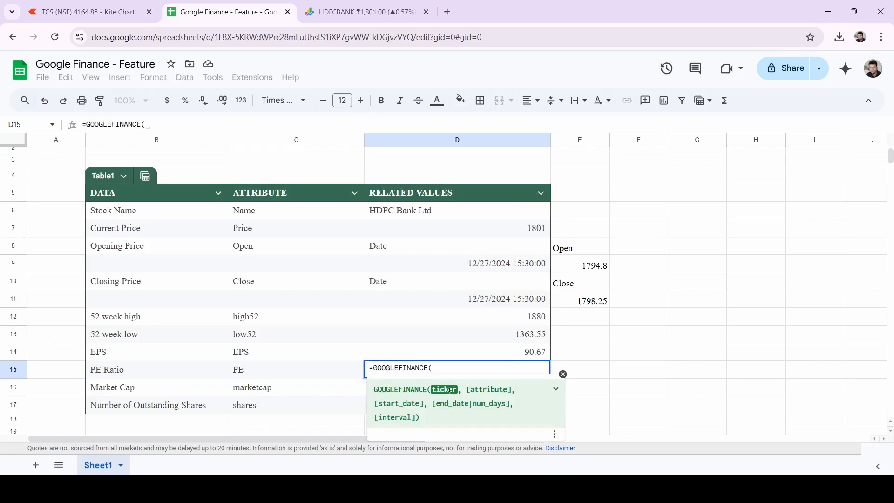
type("\"NSE: HDFCBANK")
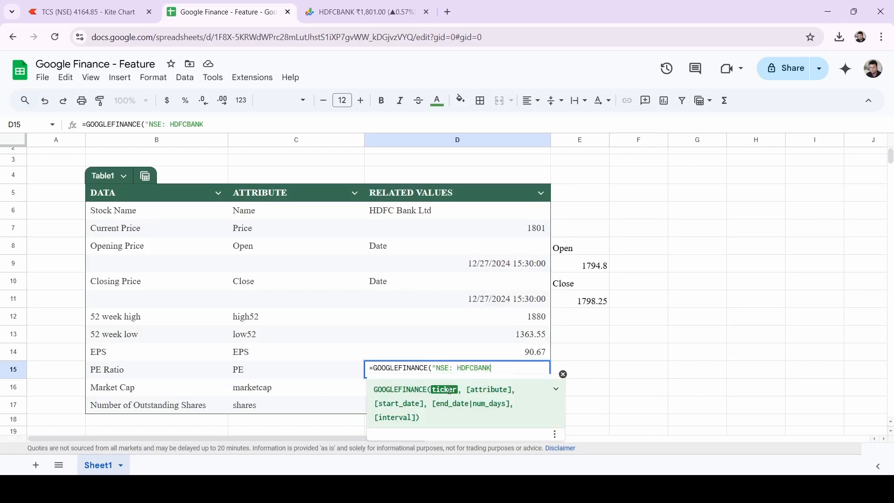
left_click(459, 369)
key("BackSpace")
type("\",")
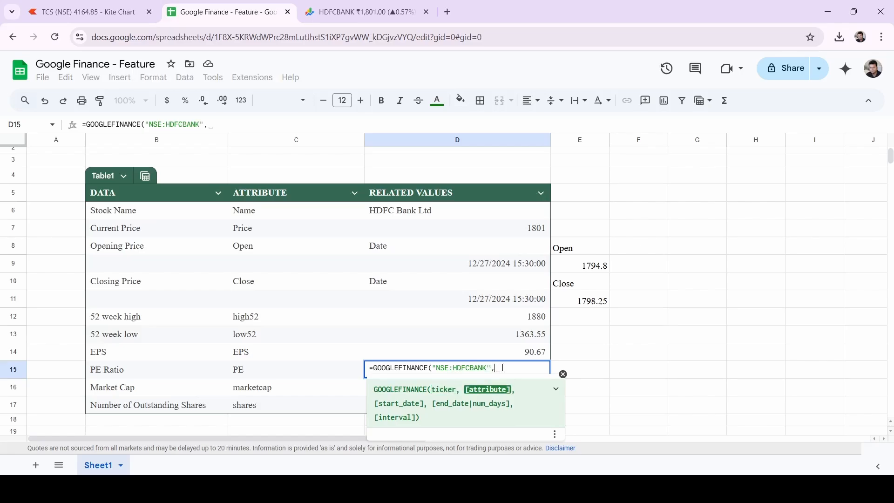
key("BackSpace")
type("\"P")
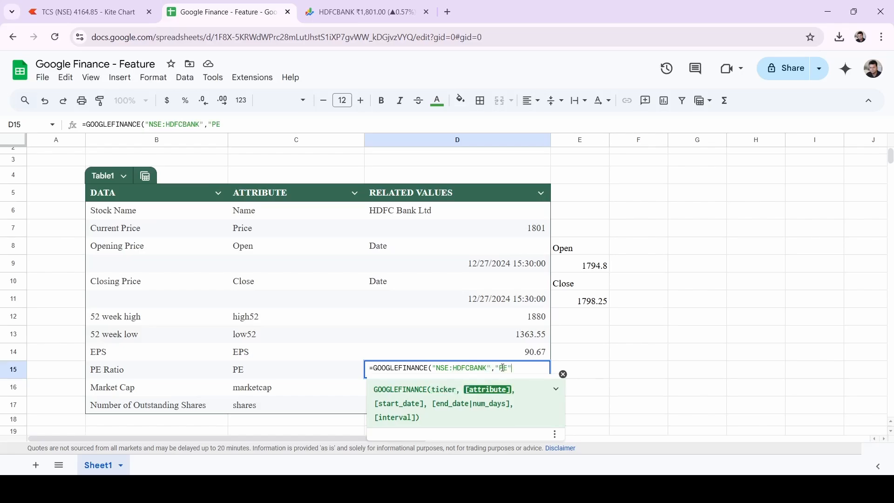
type("E\"")
key("Return")
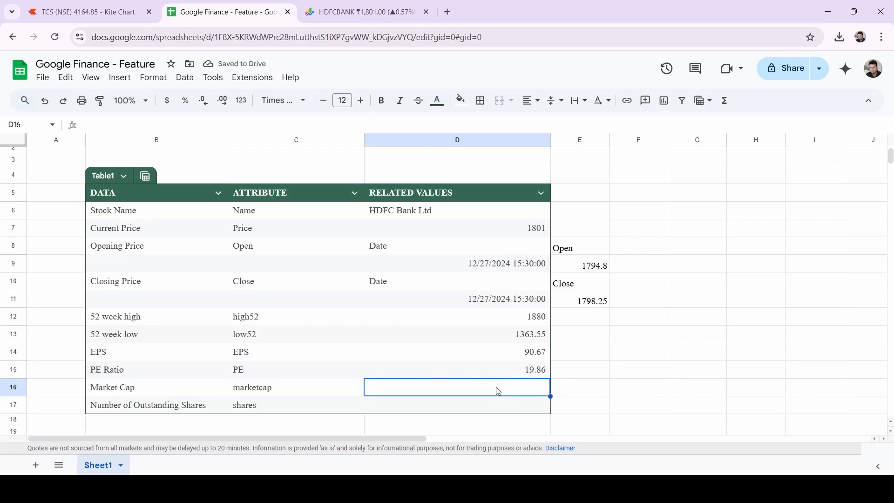
- Enter the Market Cap formula in D16 with GOOGLEFINANCE, the ticker "NSE:HDFCBANK" without a space, and the attribute "marketcap"
type("=")
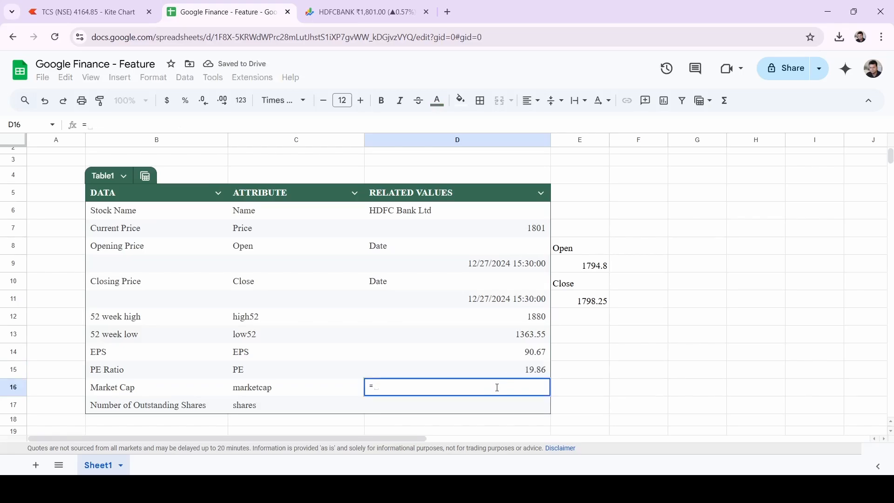
type("goog")
key("Tab")
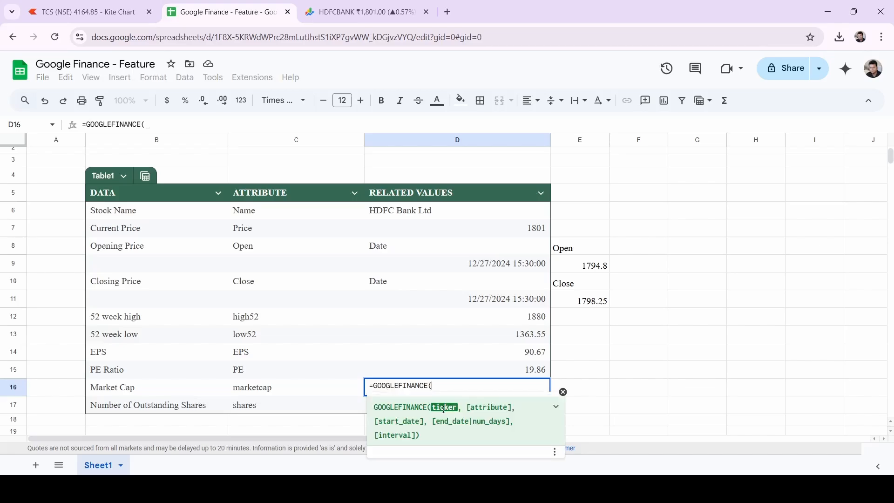
type("\"NSE: HDFCBANK")
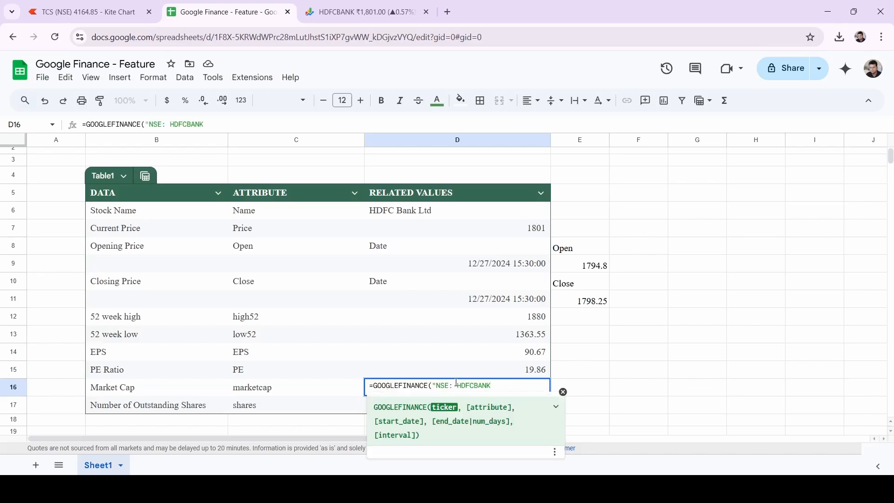
key("BackSpace")
type("\",")
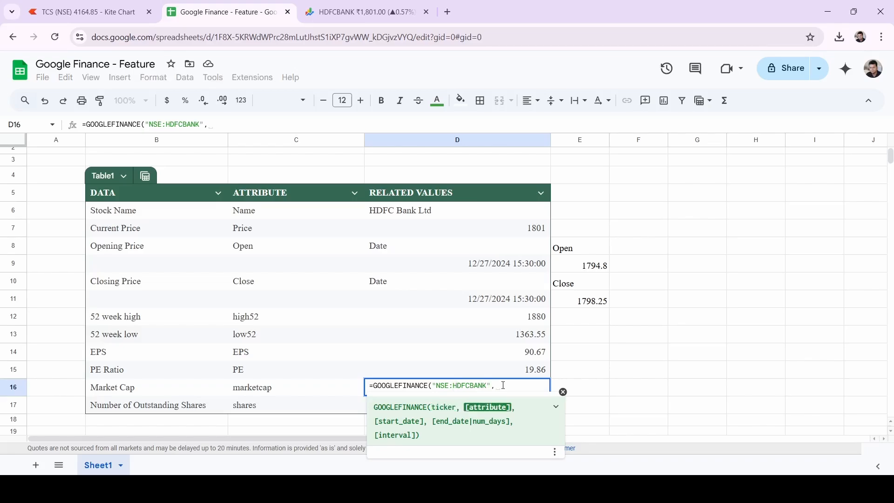
key("BackSpace")
type("\"mar")
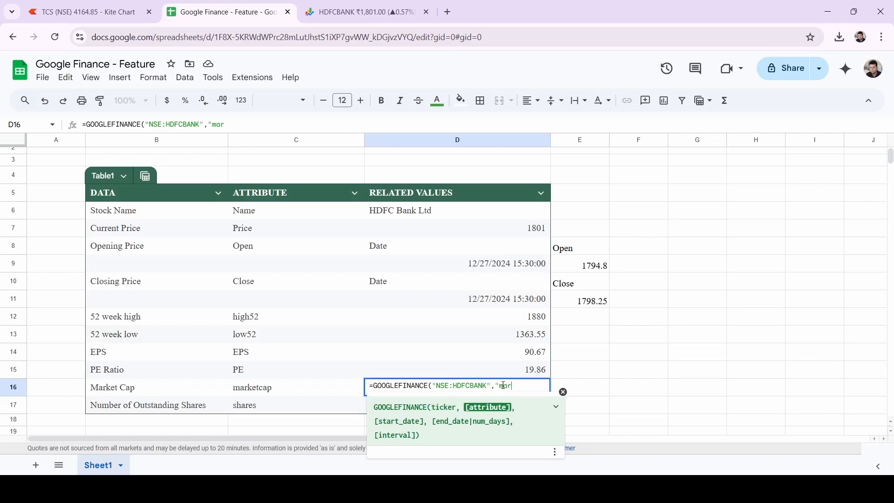
type("ketcap\")")
key("Return")
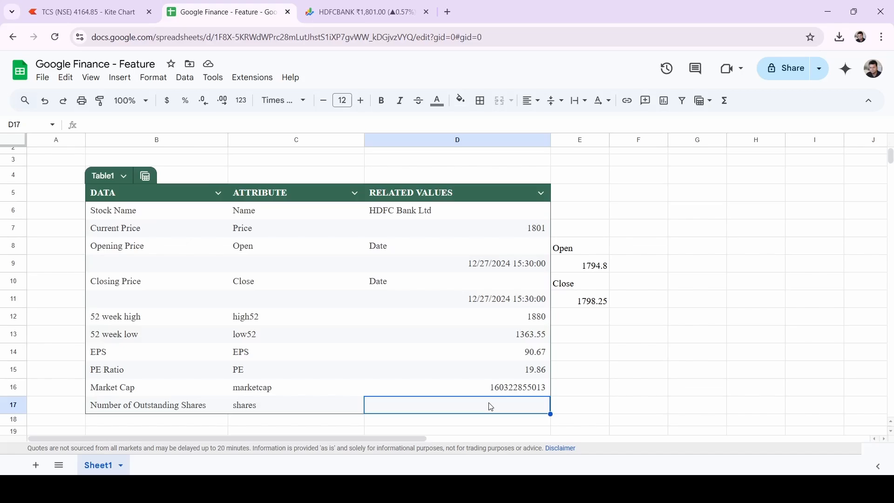
- Enter the Number of Outstanding Shares formula in D17 with GOOGLEFINANCE, the ticker "NSE:HDFCBANK" without a space, and the attribute "shares"
type("=Google")
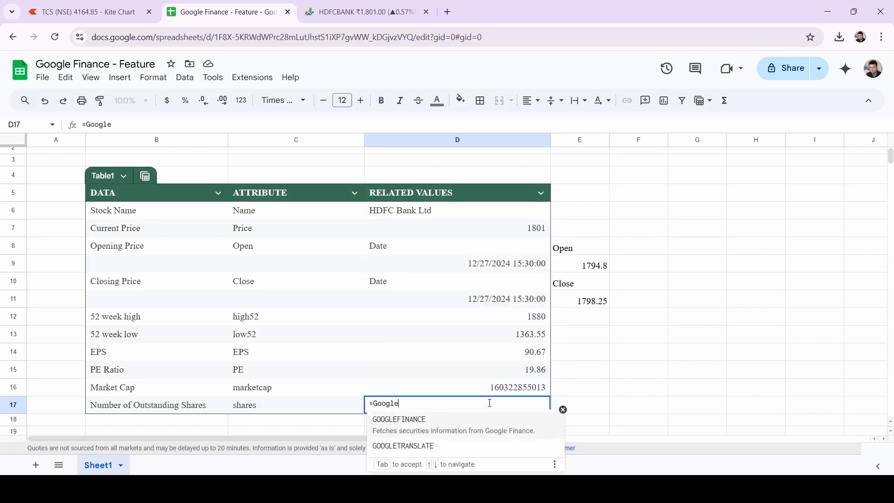
left_click(450, 429)
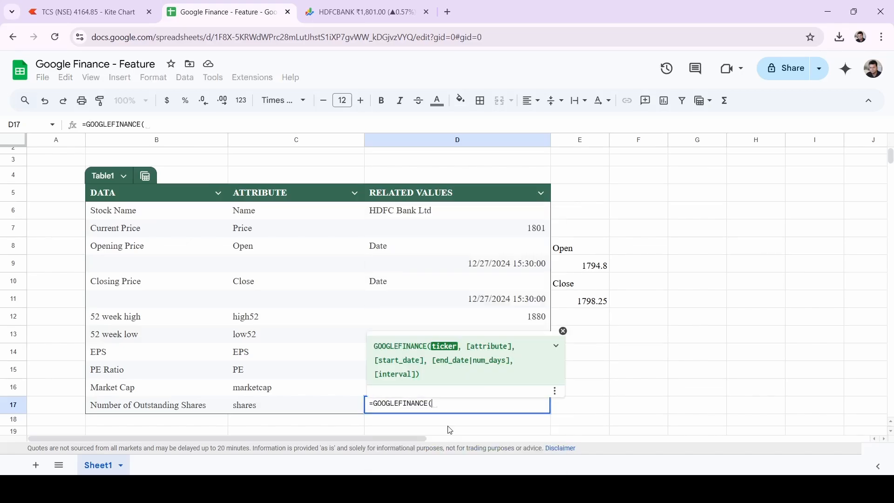
type("\"")
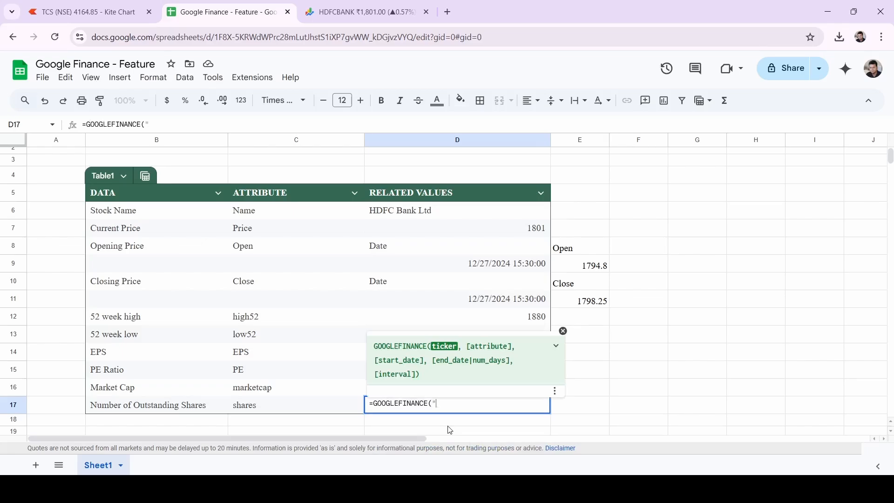
type("NSE: HDFCBANK")
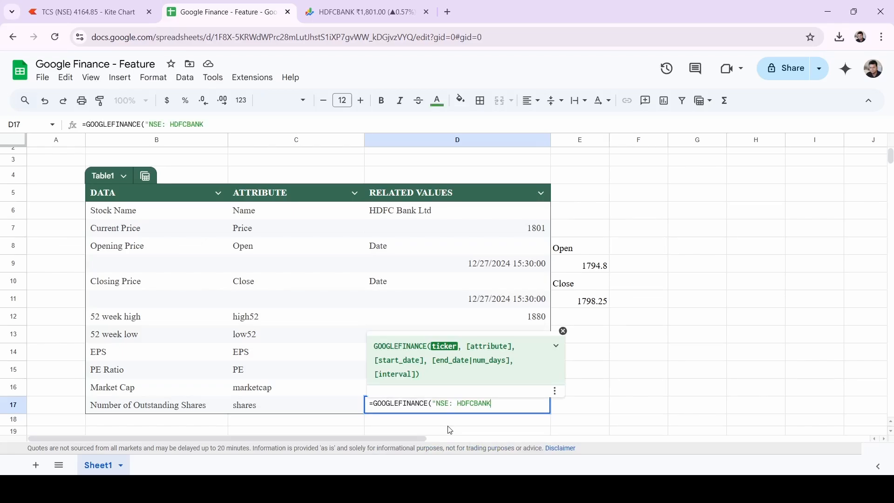
left_click(457, 403)
key("BackSpace")
left_click(499, 407)
type("\", ")
type("sha")
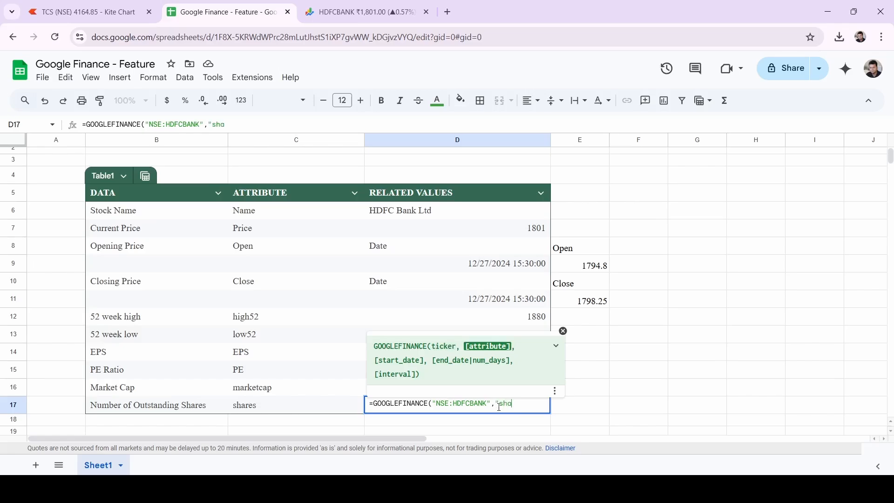
type("res\")")
key("Return")
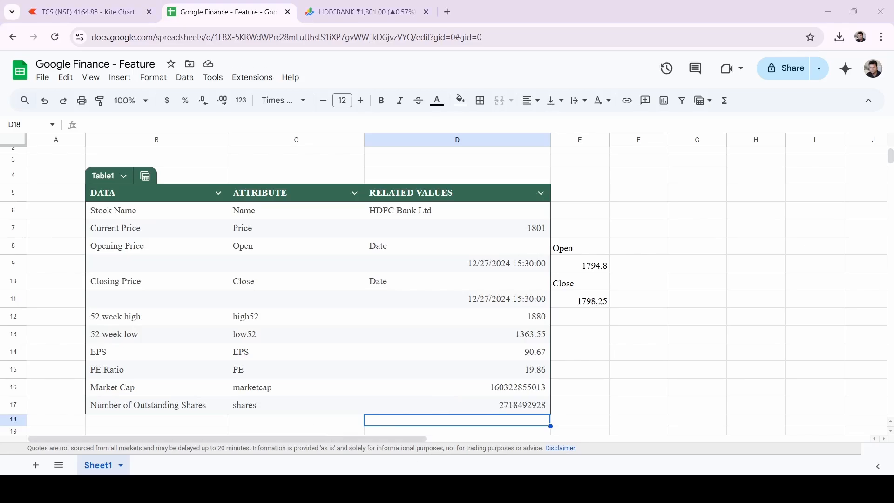
- Add a new sheet to the spreadsheet and label its cell D6 "10 years old data"
key("shift+F11")
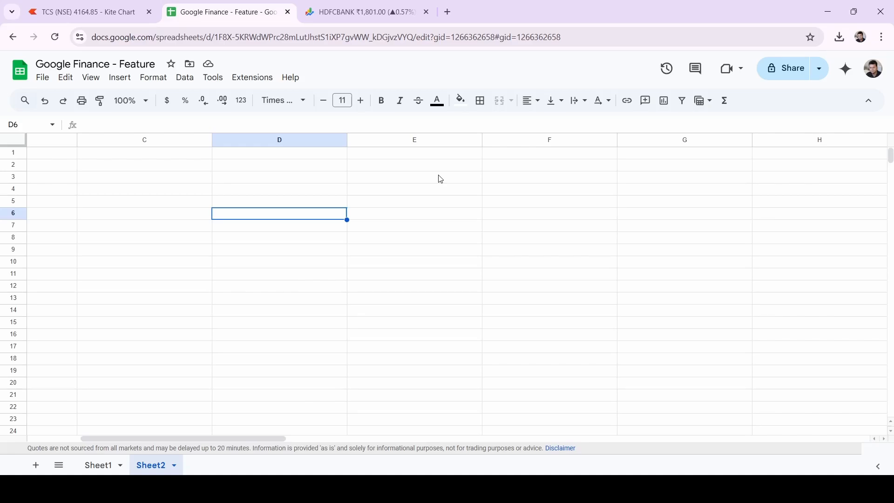
type("10 yea")
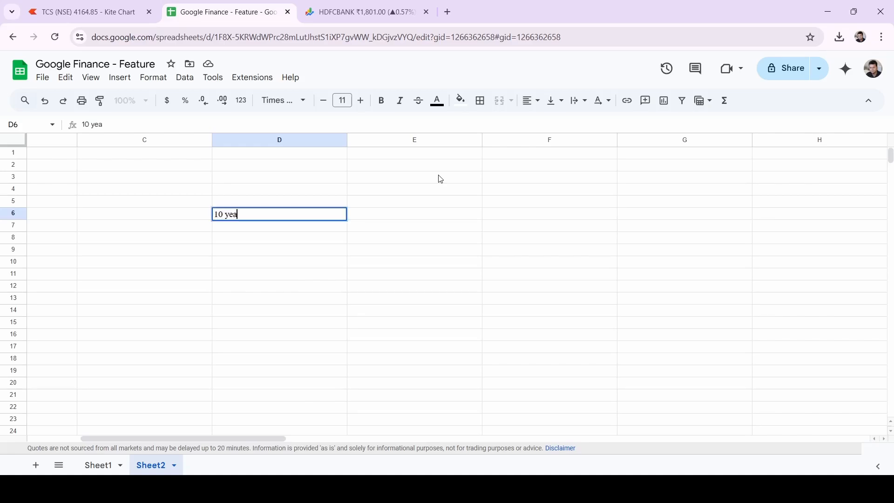
type("rs old data")
key("Tab")
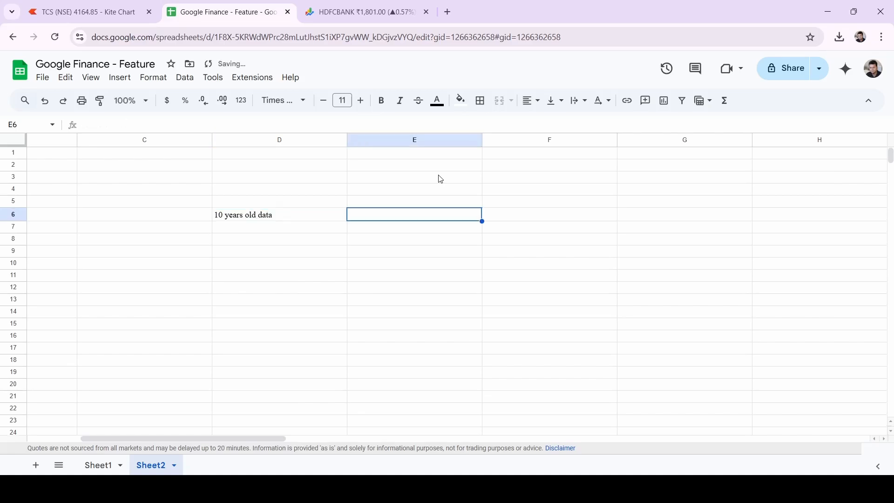
- Begin a GOOGLEFINANCE formula in E6 with the ticker "NSE:HDFCBANK" without a space and the attribute "Price"
type("=Goo")
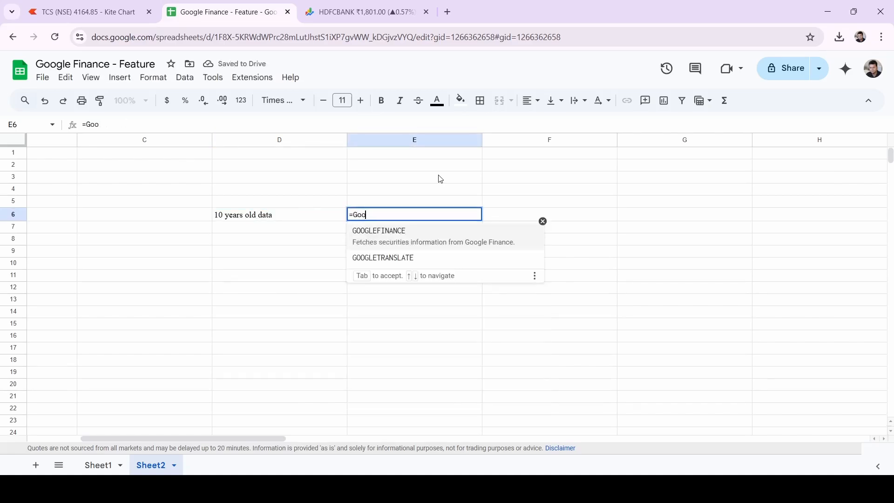
left_click(410, 240)
type("\"")
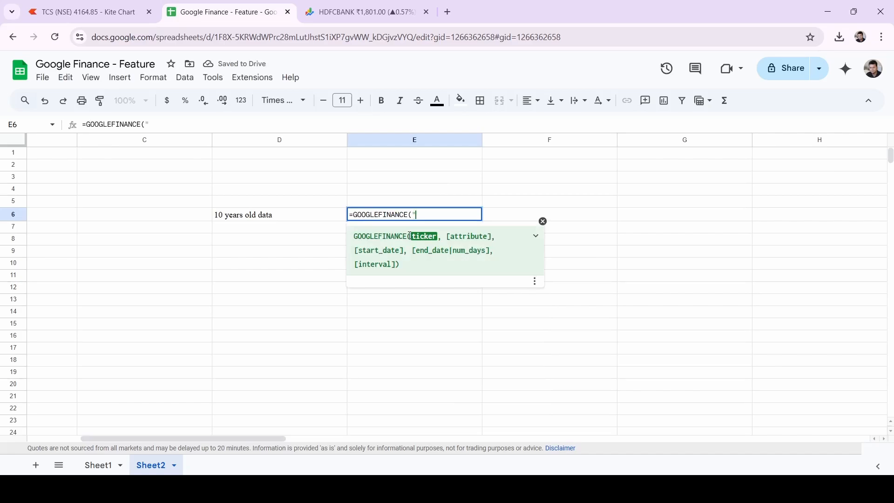
type("NSE: HDFCBANK")
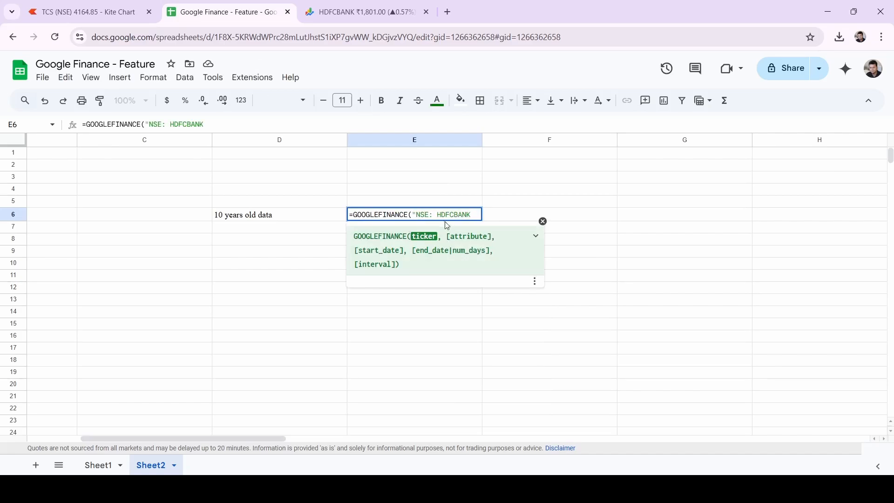
left_click(441, 215)
key("BackSpace")
type("\"")
type(",\"")
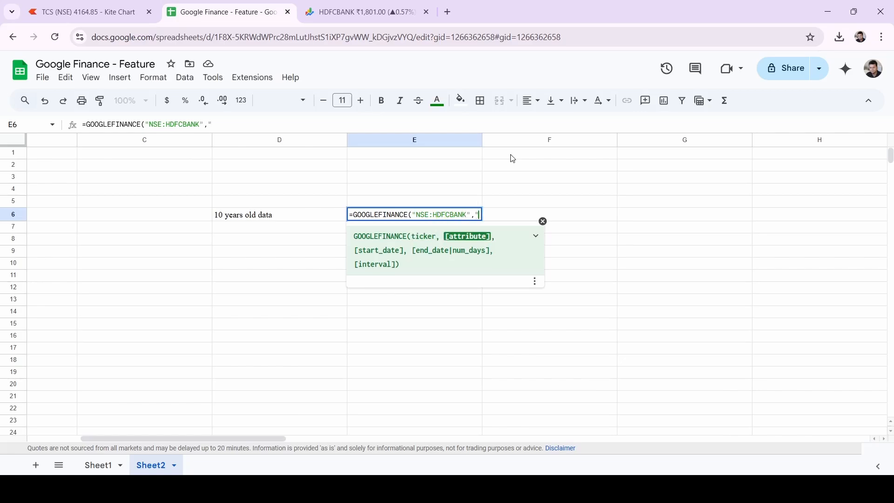
type("Price")
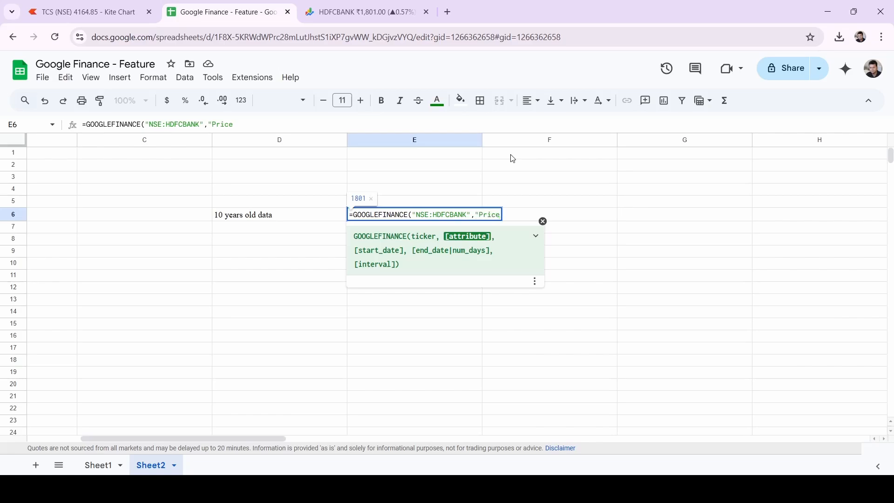
type("\",")
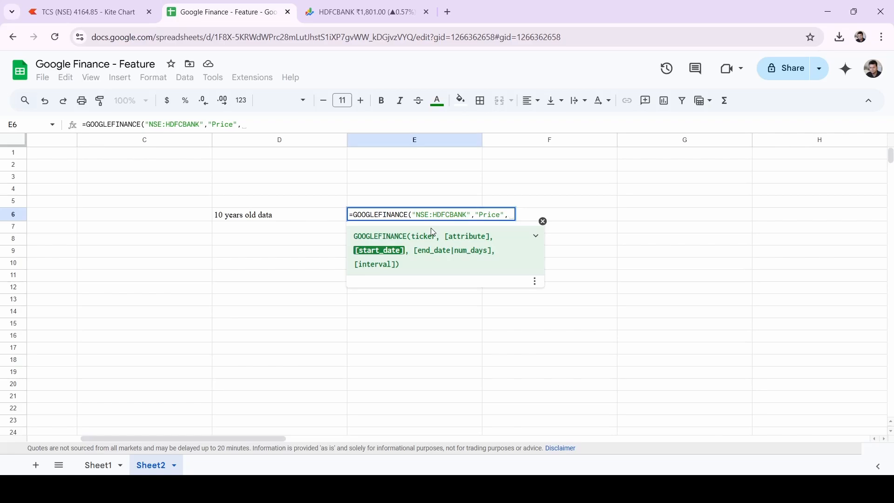
- Complete the E6 formula with the start date "2014-12-28" and the end date "2024-12-27"
type("\"")
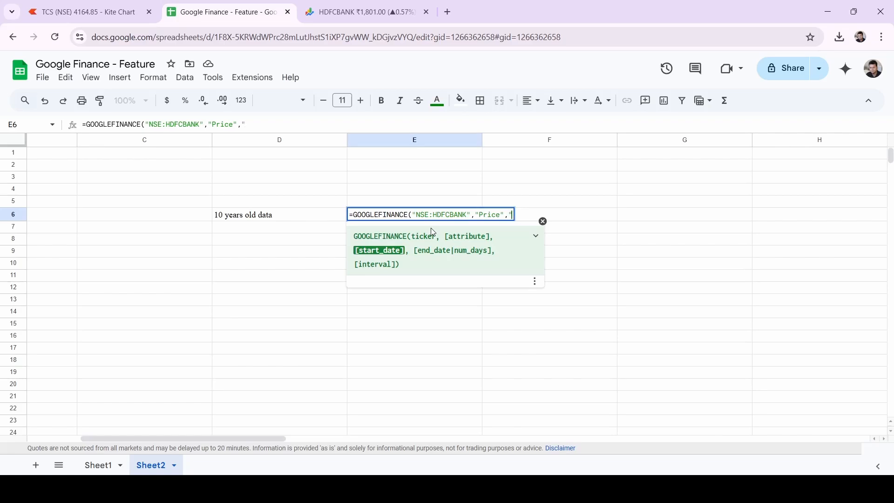
type("2014-12")
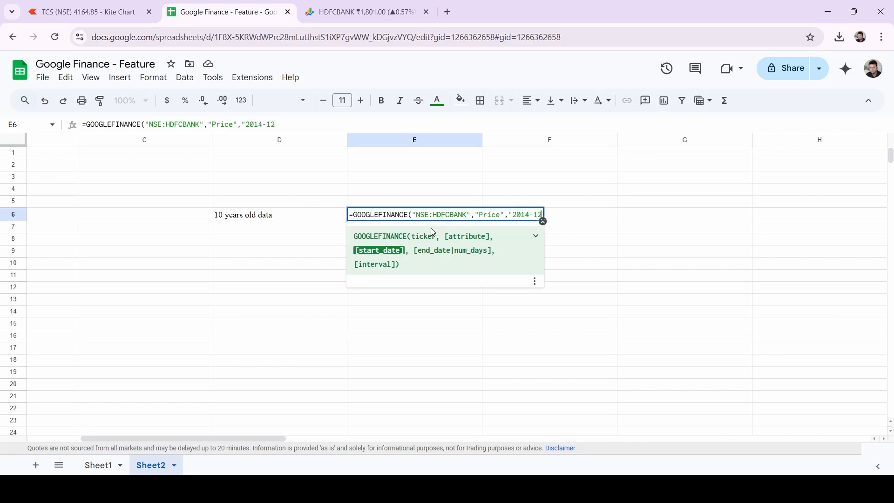
type("-28\",")
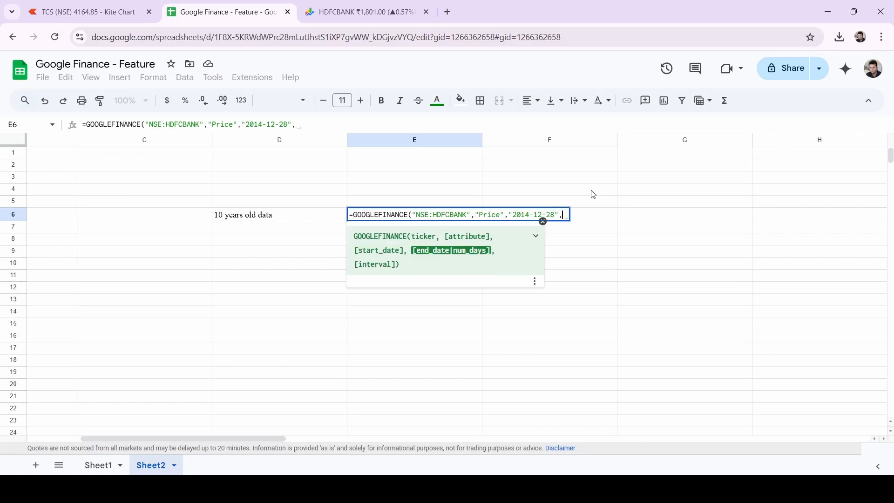
type("\"202")
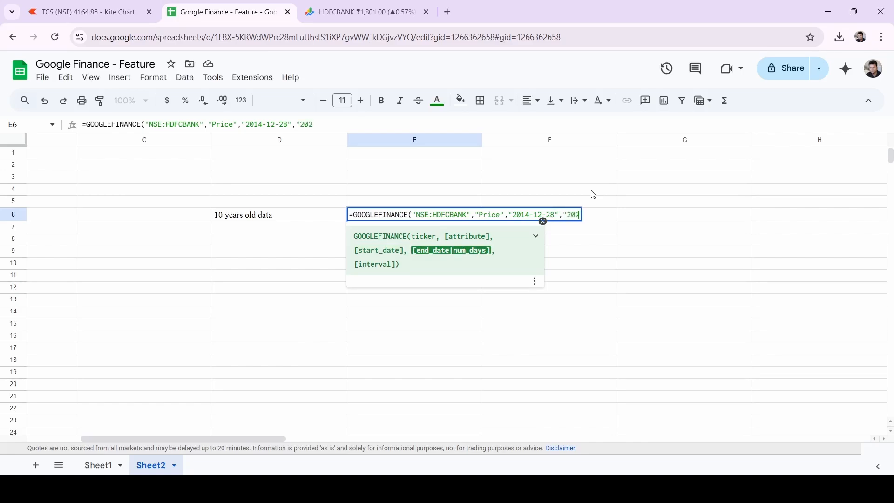
type("4-12-27\"")
type(")")
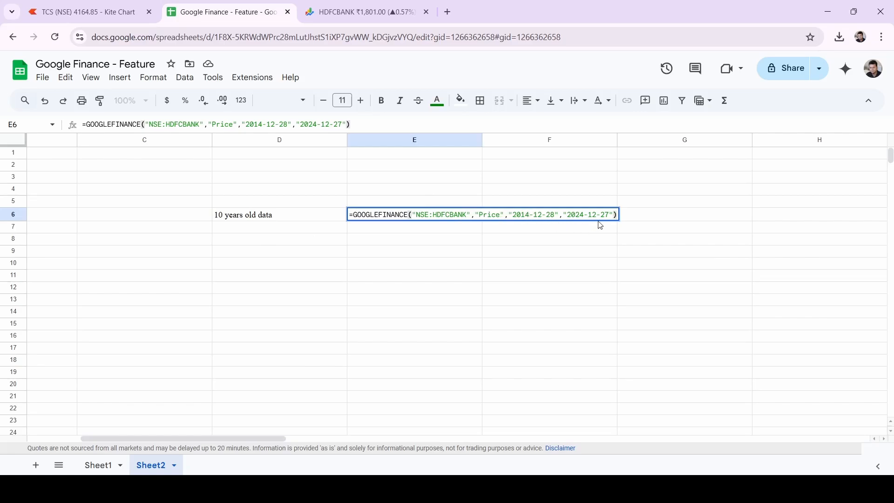
key("Return")
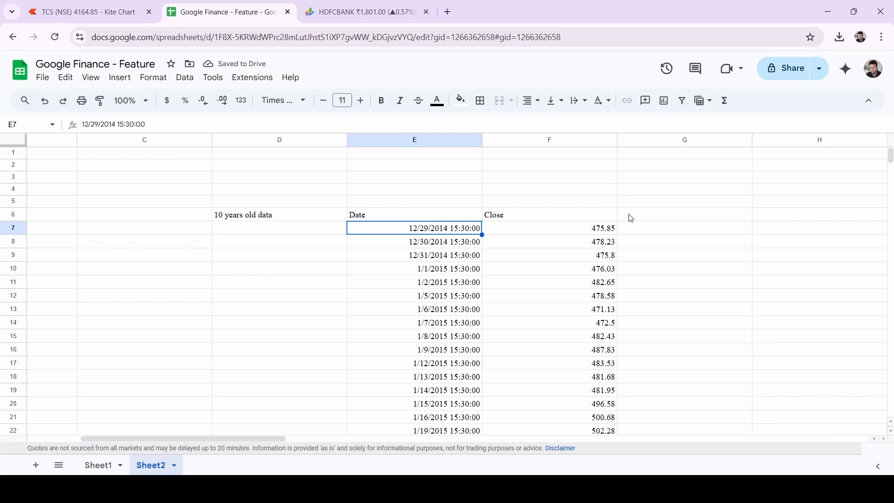
- Examine the daily dates and closing prices through the historical data in columns E and F
scroll(631, 219, "down", 1)
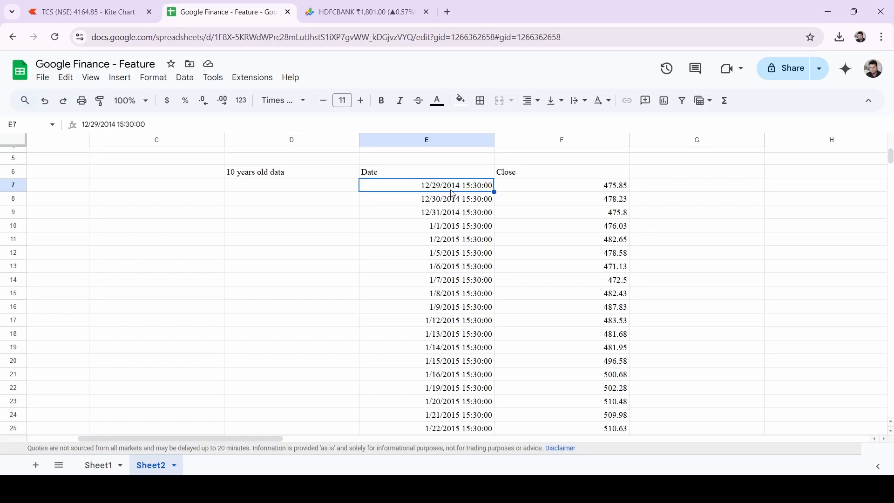
scroll(454, 194, "down", 15)
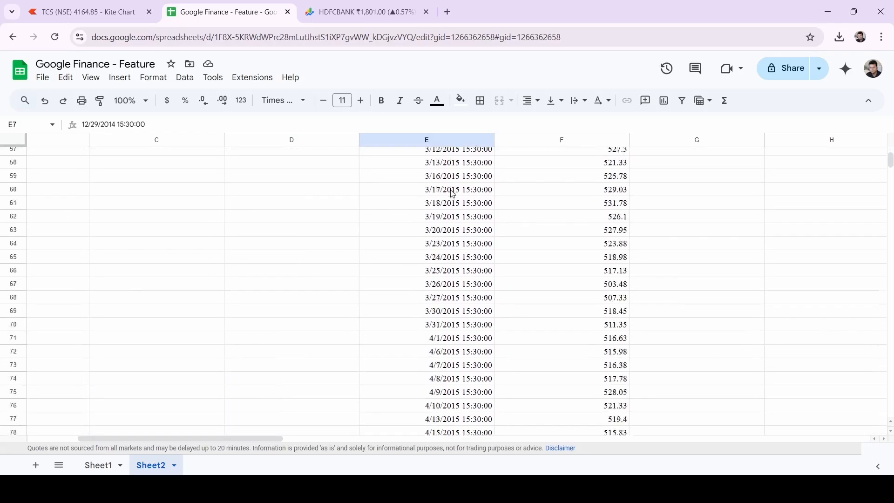
scroll(453, 193, "down", 8)
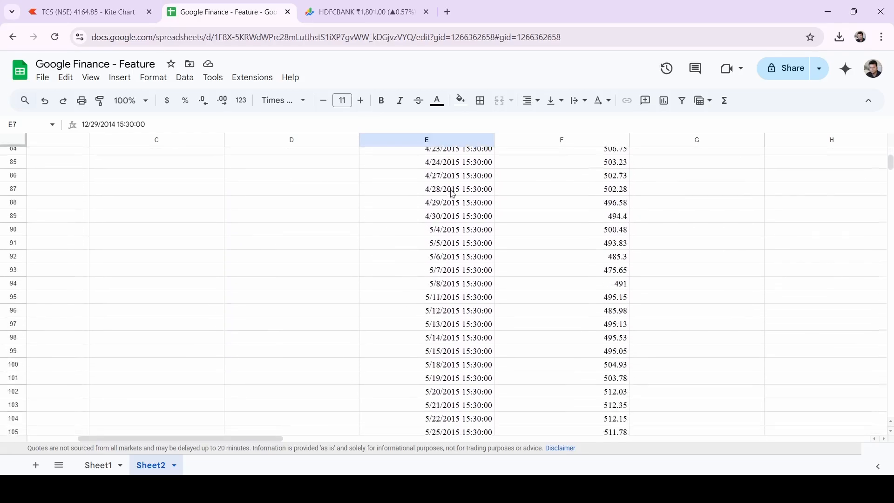
scroll(453, 194, "down", 20)
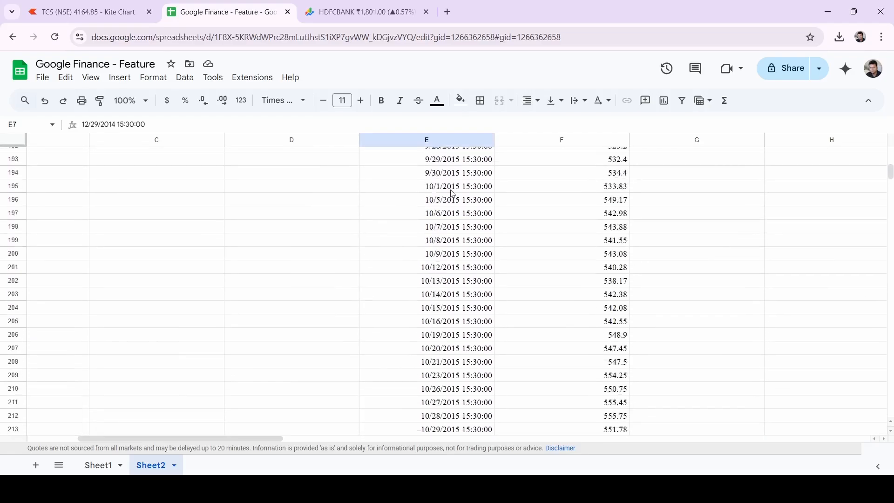
scroll(453, 194, "down", 20)
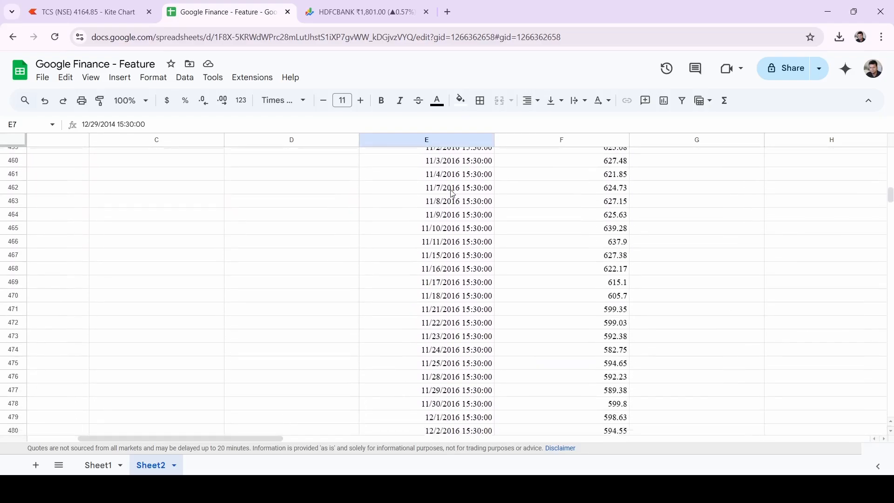
scroll(453, 194, "down", 3)
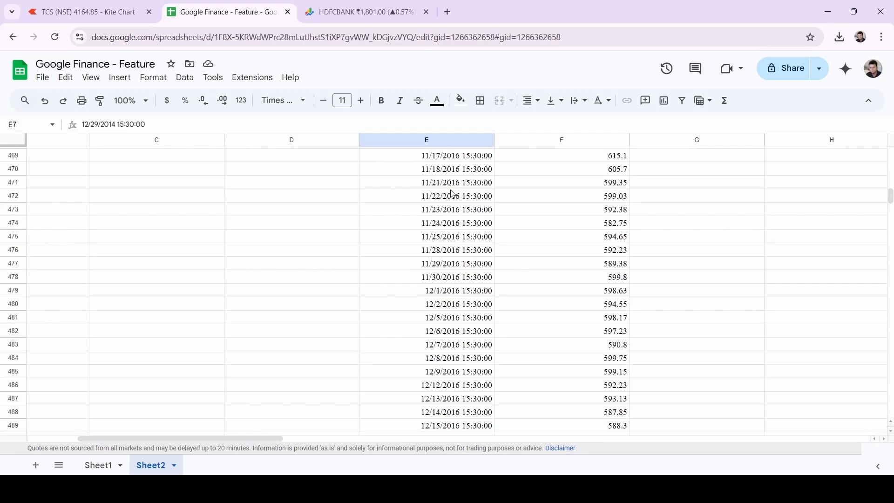
scroll(453, 194, "up", 7)
scroll(453, 194, "up", 1)
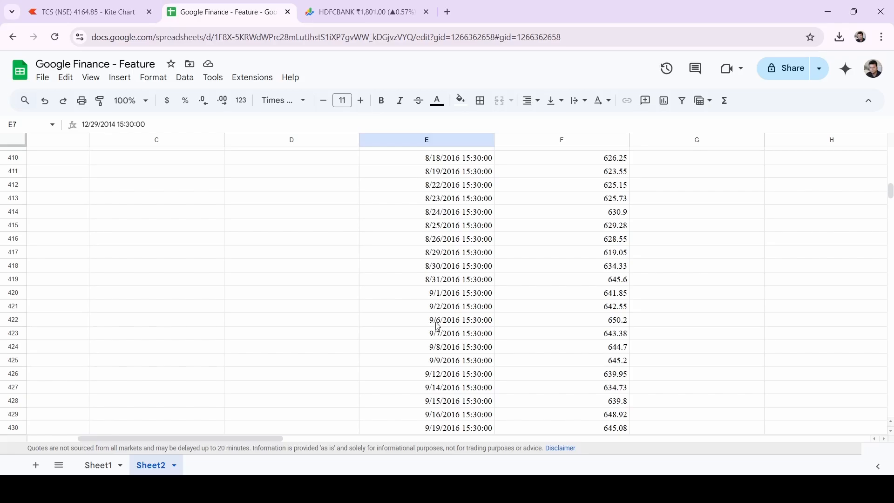
scroll(437, 327, "up", 20)
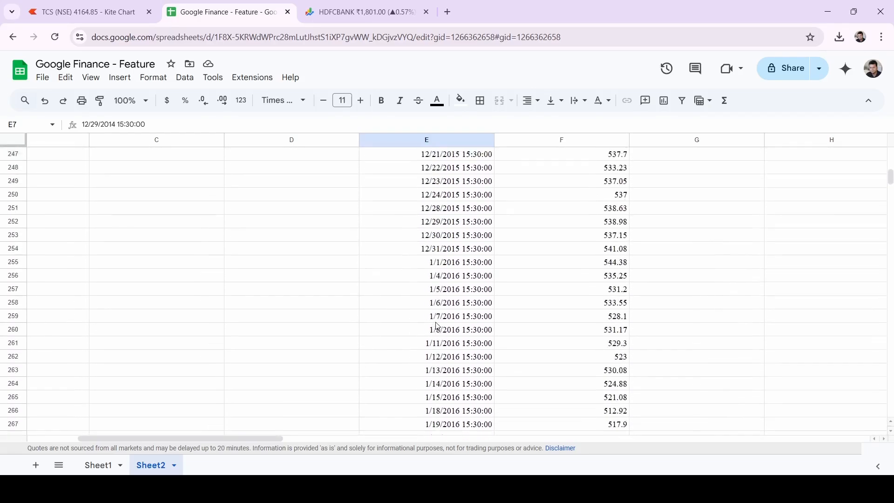
scroll(438, 327, "up", 20)
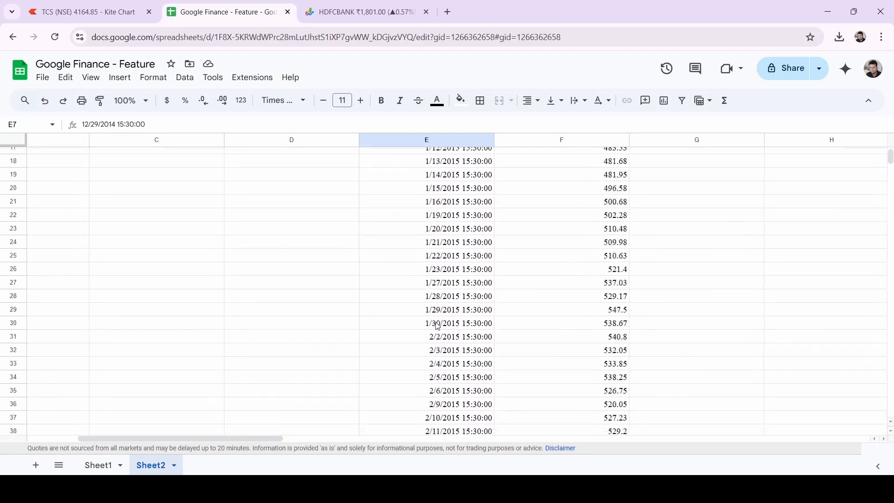
scroll(437, 328, "up", 6)
- Insert a line chart of Close against Date from the historical price data in E6:F2471
left_click(393, 246)
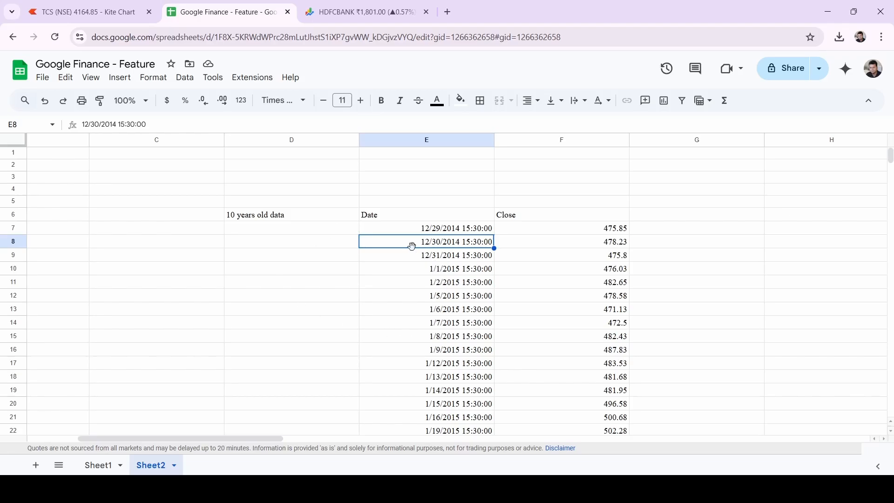
left_click(124, 79)
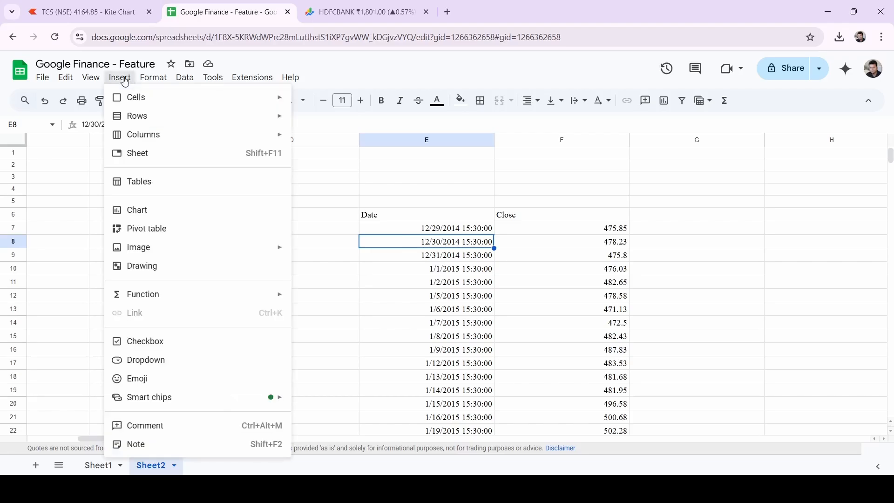
left_click(161, 210)
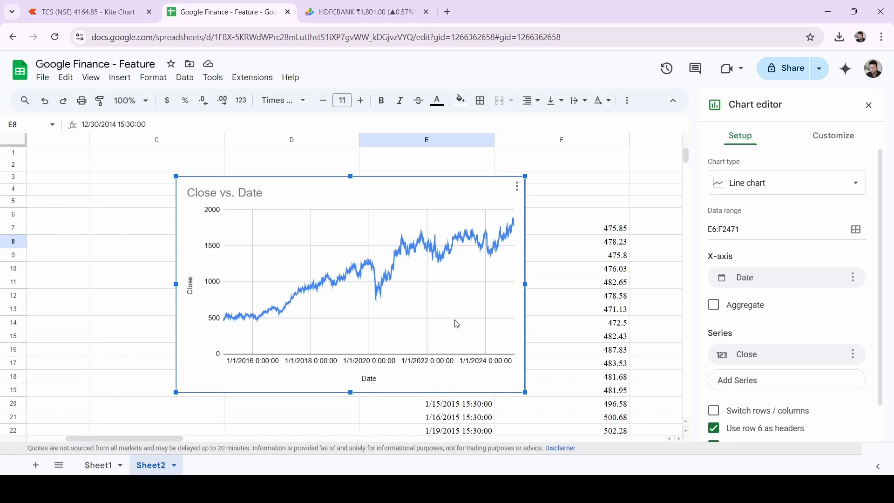
- Widen the price chart and move it over columns C and D, clear of the Close column
left_click_drag(526, 285, 577, 300)
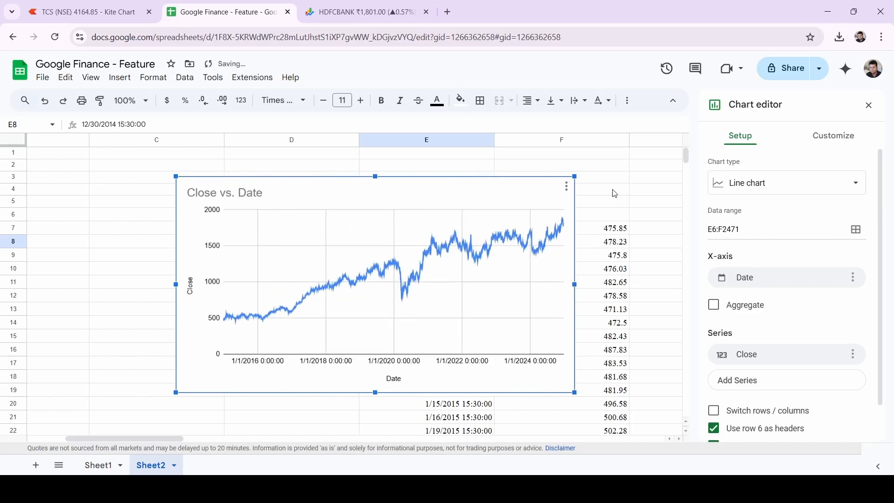
left_click_drag(277, 200, 128, 196)
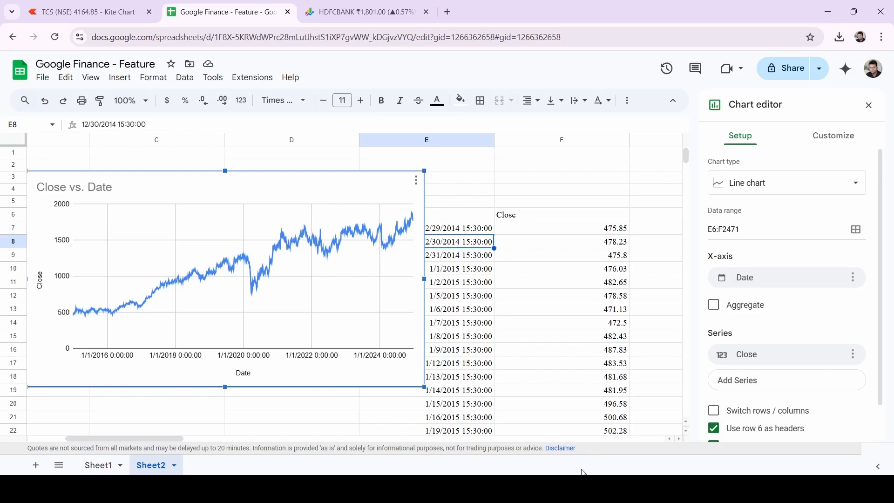
- On Sheet1, fill the Currency Exchange Rate value in D18 with the formula =GOOGLEFINANCE("USDINR")
left_click(581, 489)
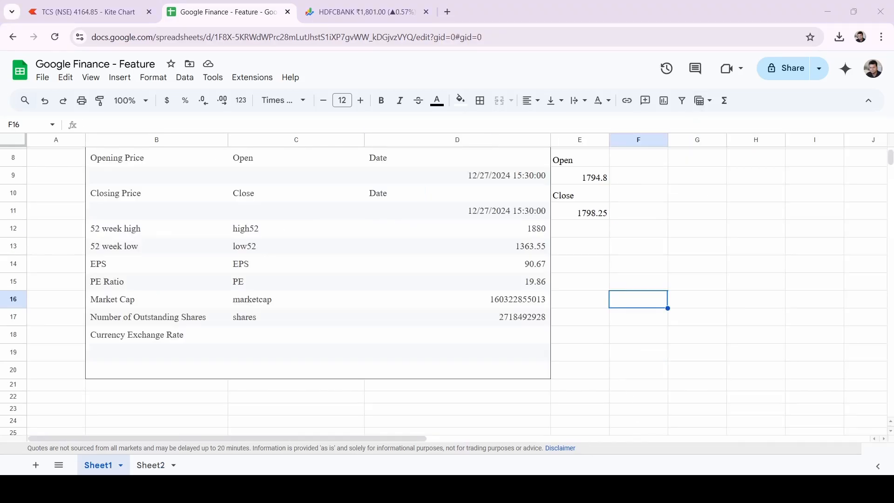
left_click(521, 489)
left_click(505, 335)
type("=Goog")
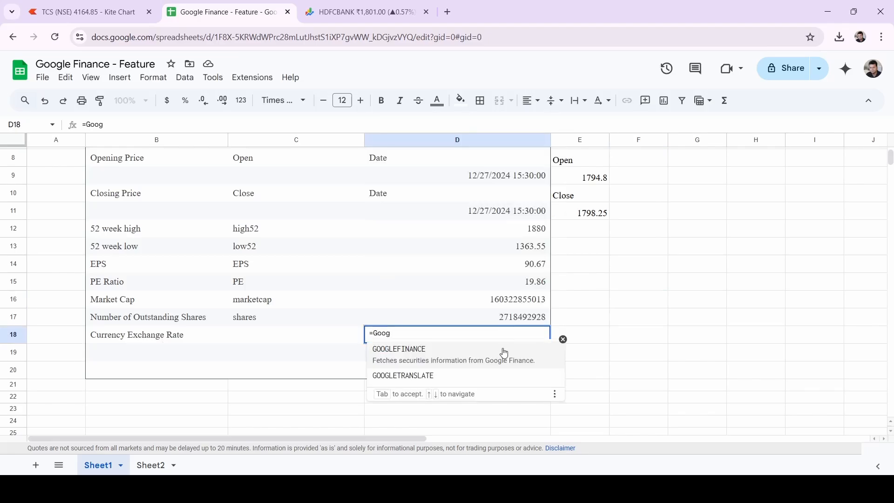
left_click(461, 354)
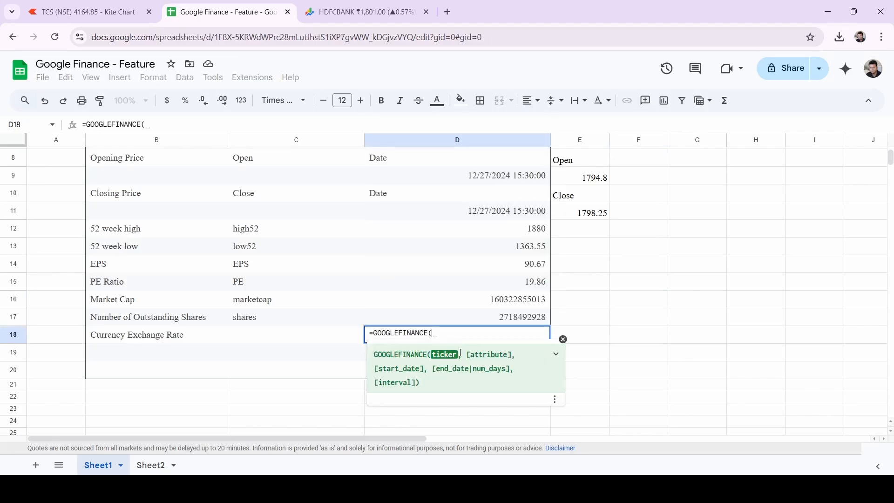
type("\"")
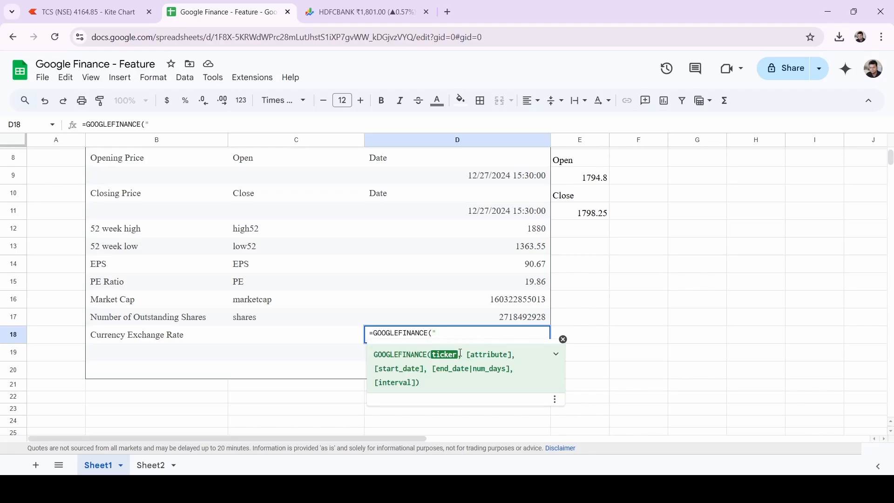
type("USDINR")
type(")")
key("Return")
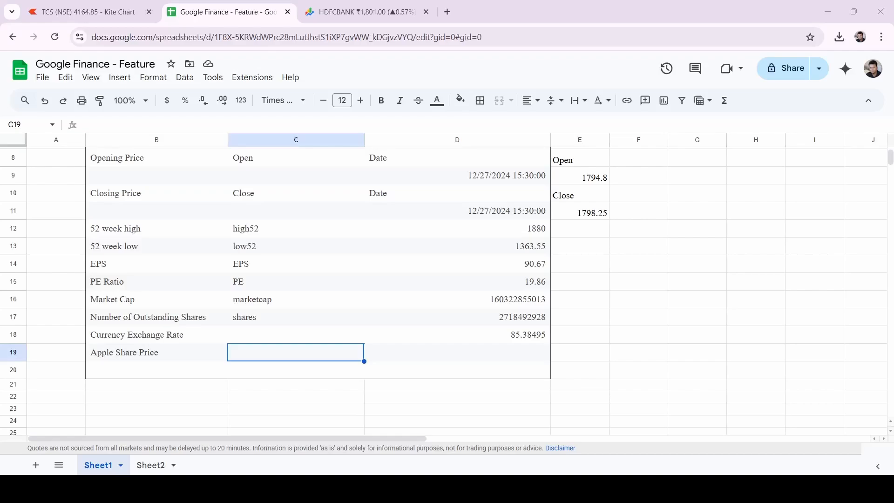
scroll(313, 308, "up", 2)
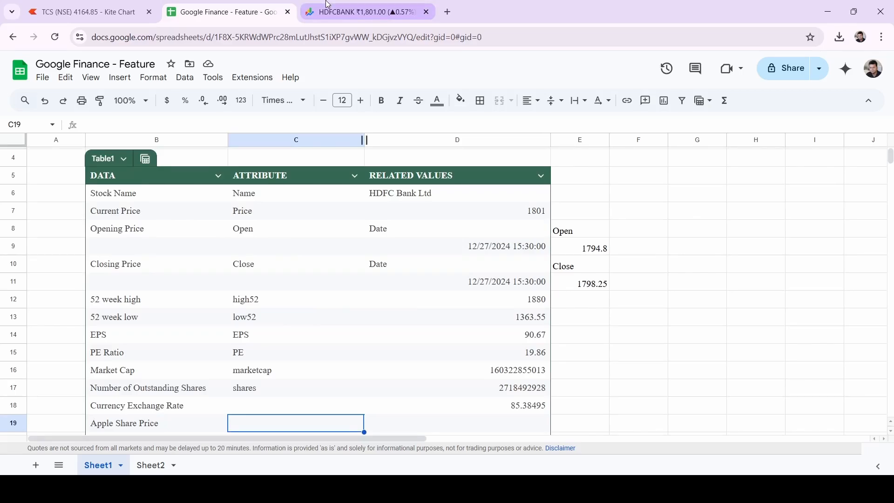
left_click(369, 6)
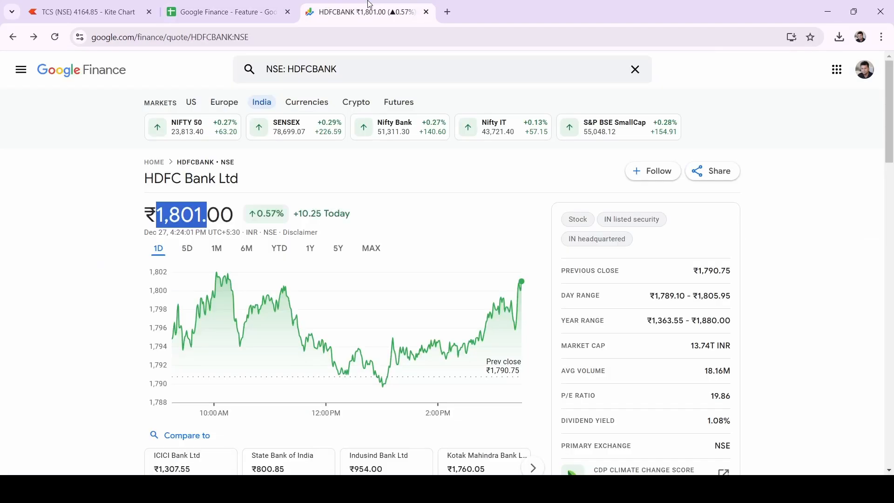
left_click(235, 6)
scroll(370, 294, "down", 2)
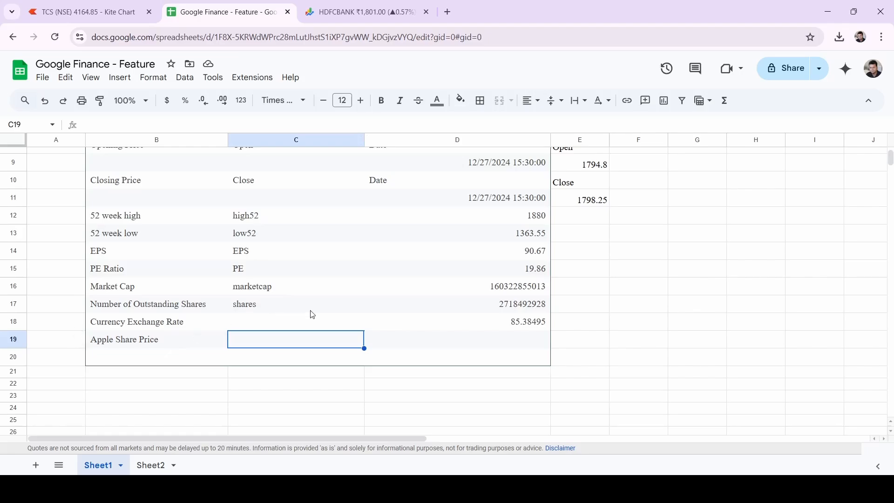
- Fill the Apple Share Price value in D19 with the formula =GOOGLEFINANCE("AAPL")
left_click(486, 341)
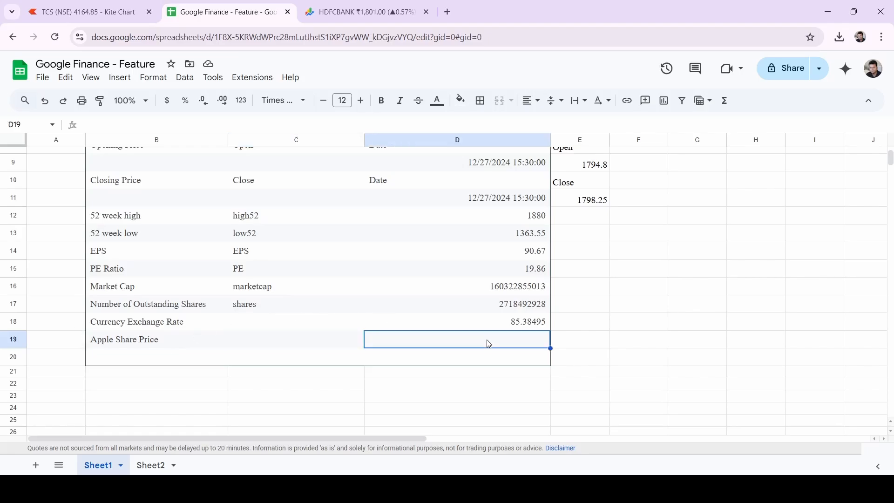
type("=")
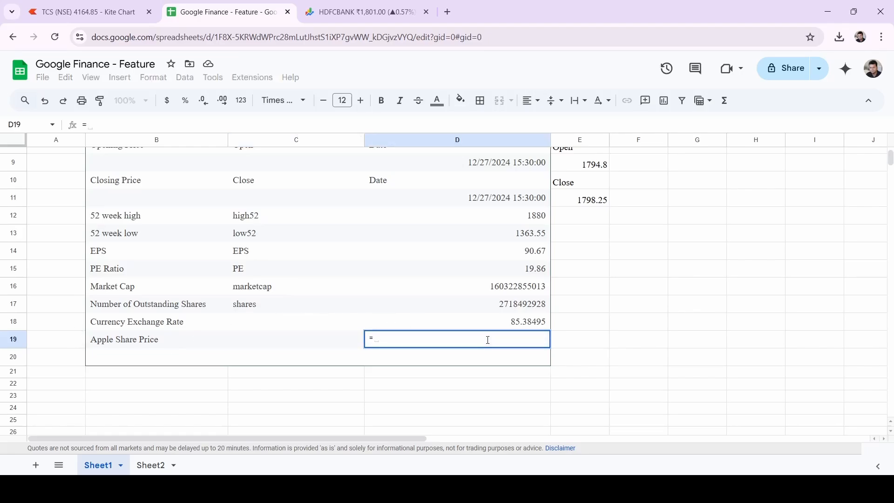
type("Goo")
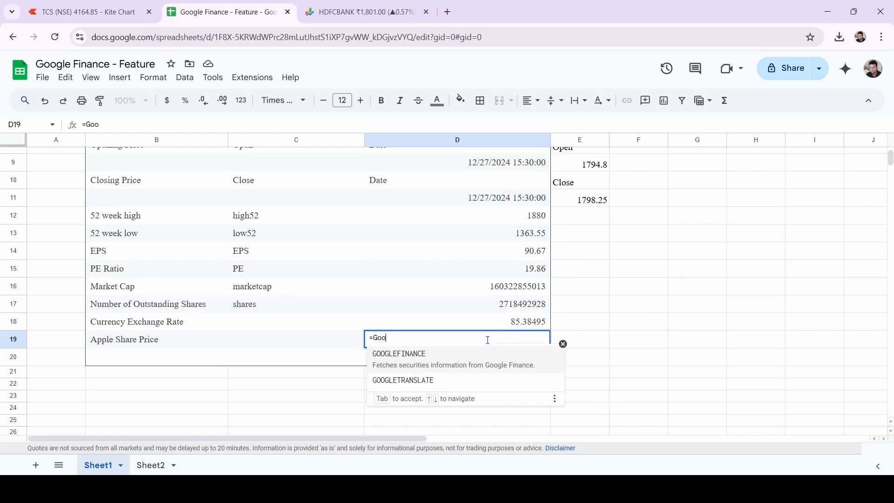
left_click(447, 366)
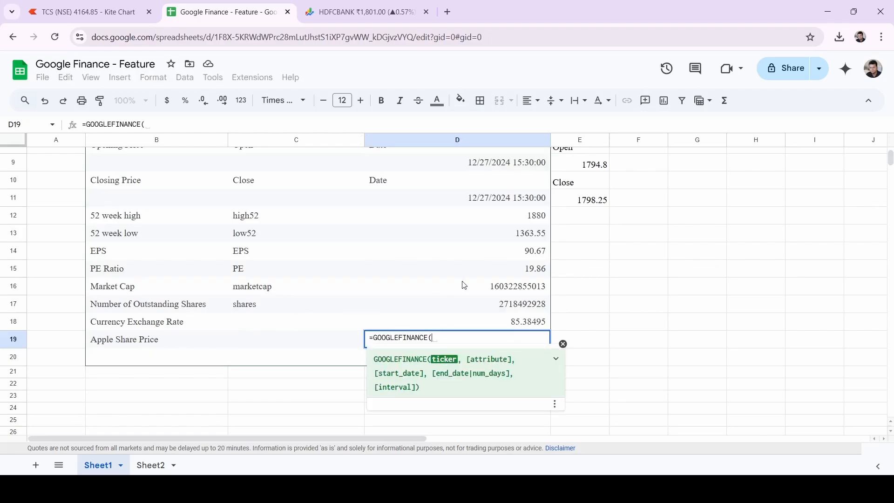
type("\"AA")
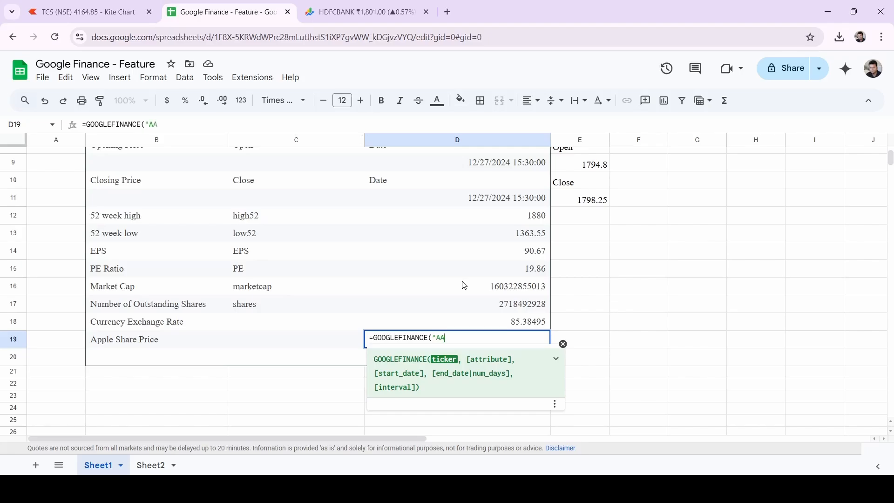
type("PL\")")
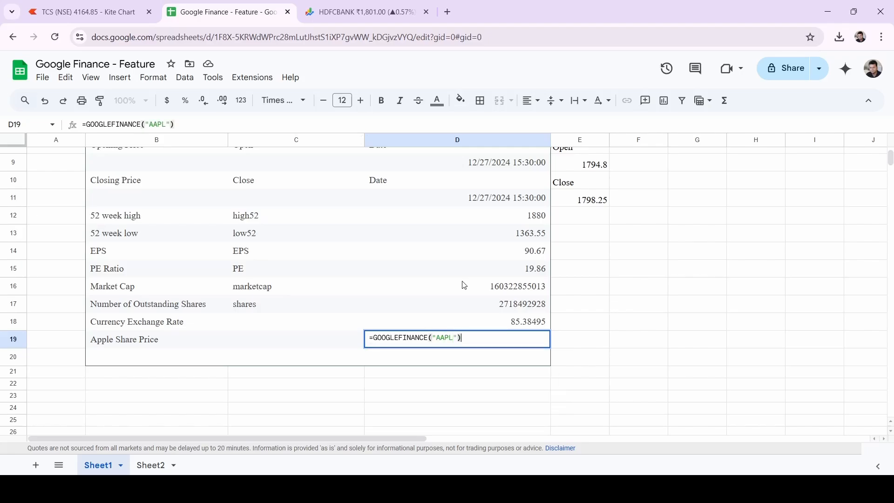
key("Return")
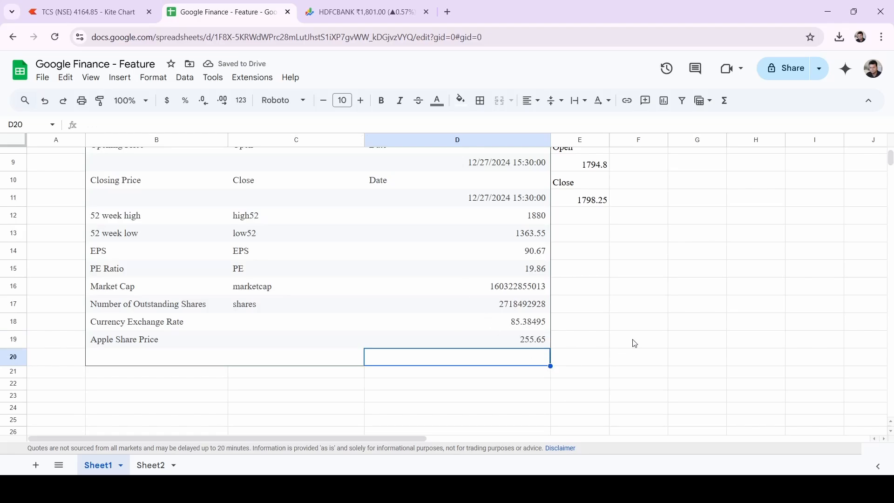
left_click(517, 344)
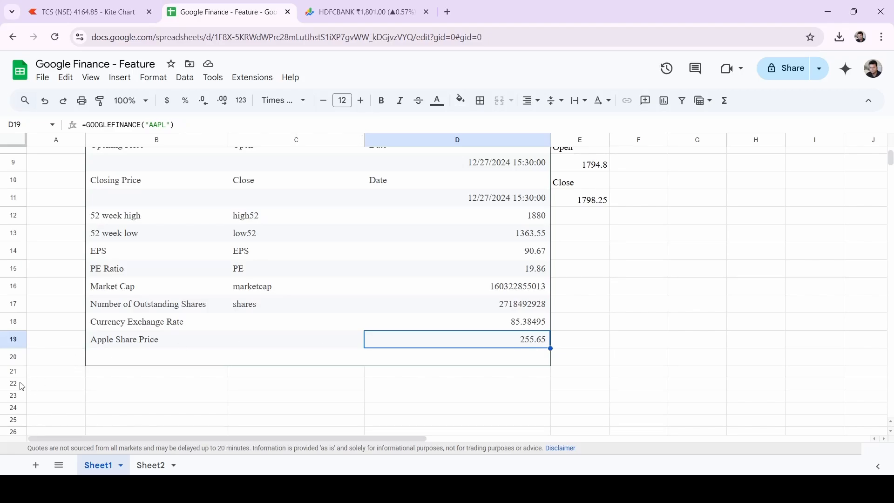
- Label B20 "In Indian RS" and convert the Apple share price to rupees in D20 with =D18*D19
left_click(118, 365)
type("In Indian RS")
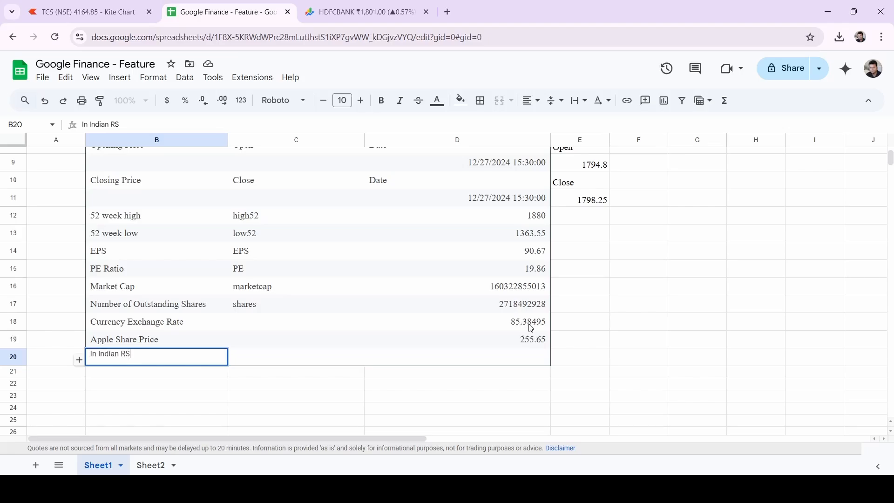
left_click(529, 363)
type("=")
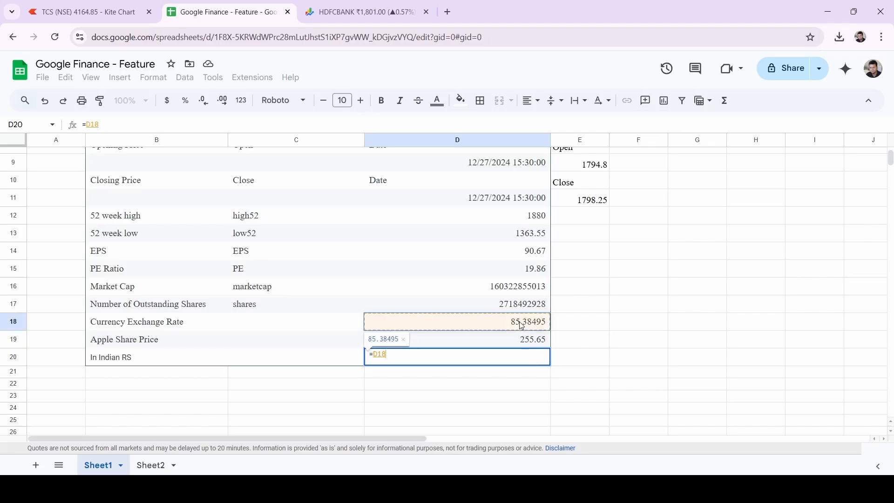
type("*")
left_click(541, 342)
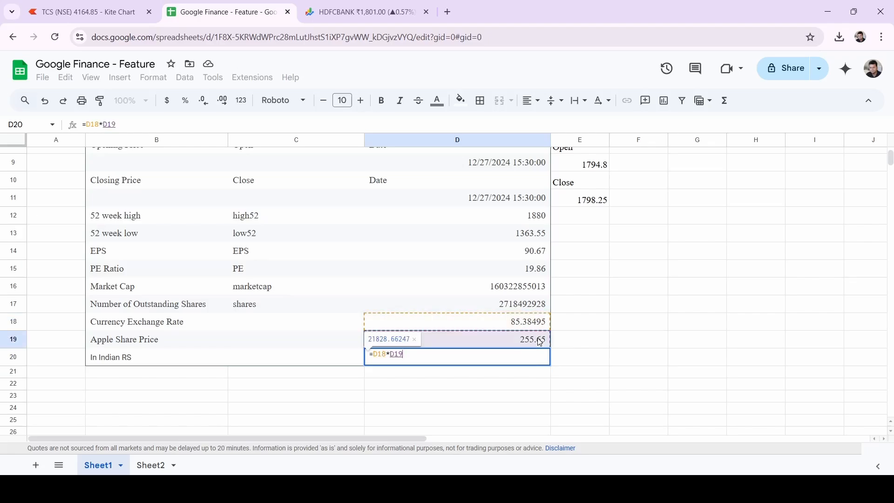
key("Return")
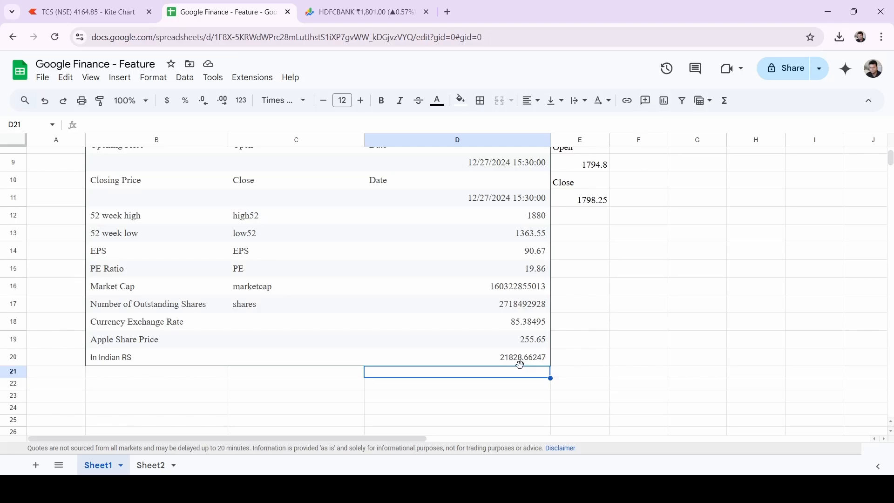
scroll(520, 364, "up", 2)
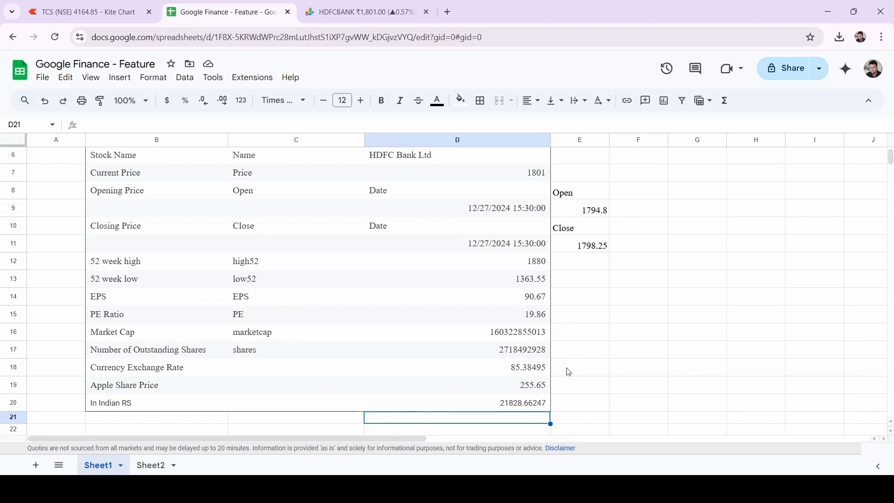
scroll(566, 371, "up", 1)
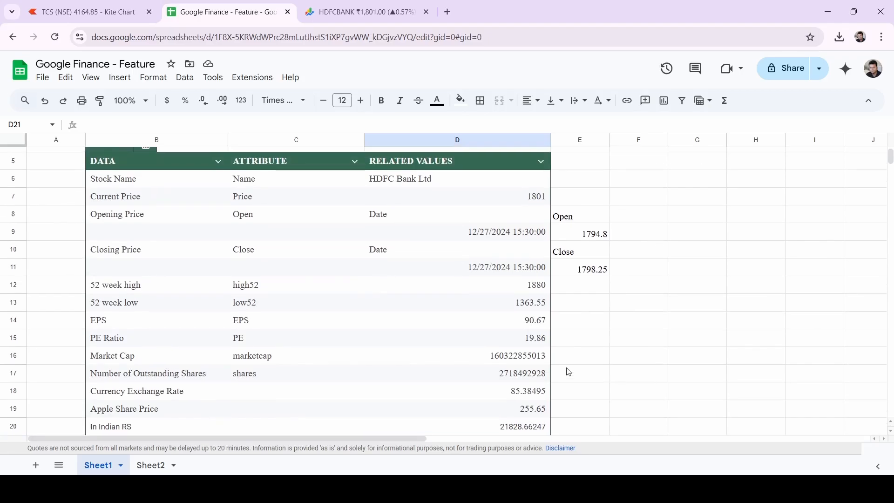